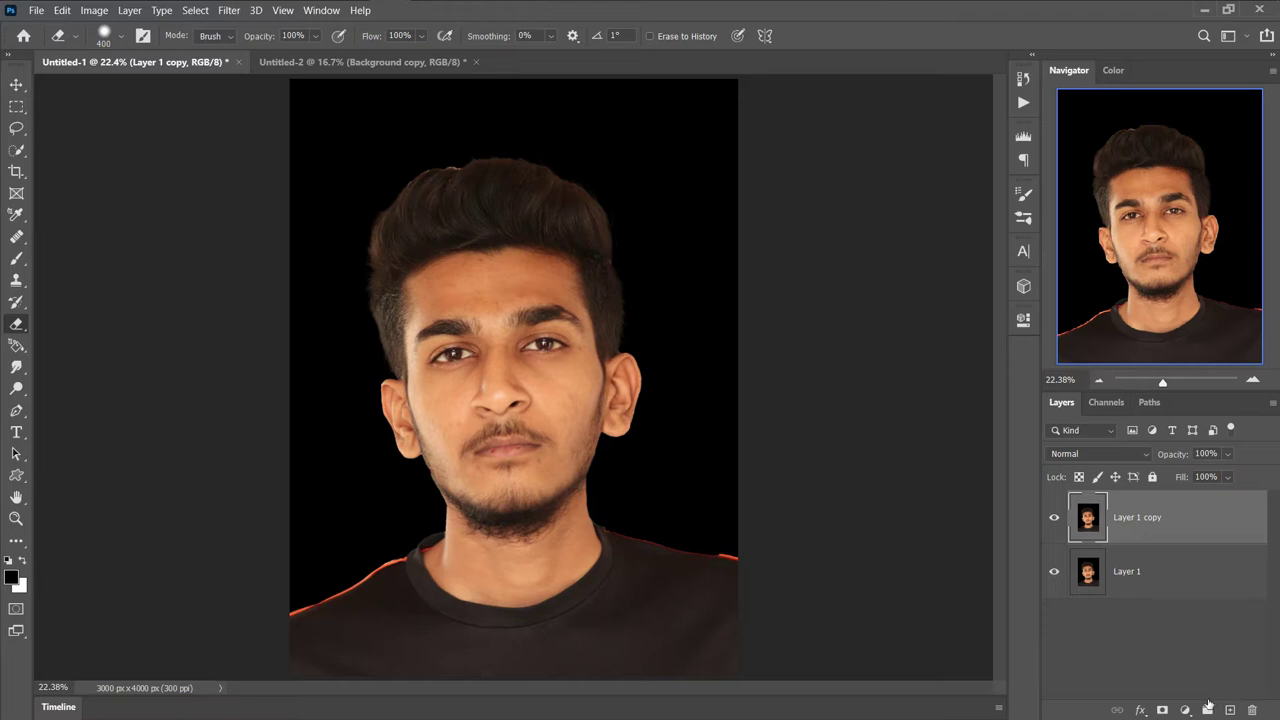
- Add a Curves adjustment above Layer 1 copy and pull the midtones and shadows down to darken the portrait
left_click(1185, 709)
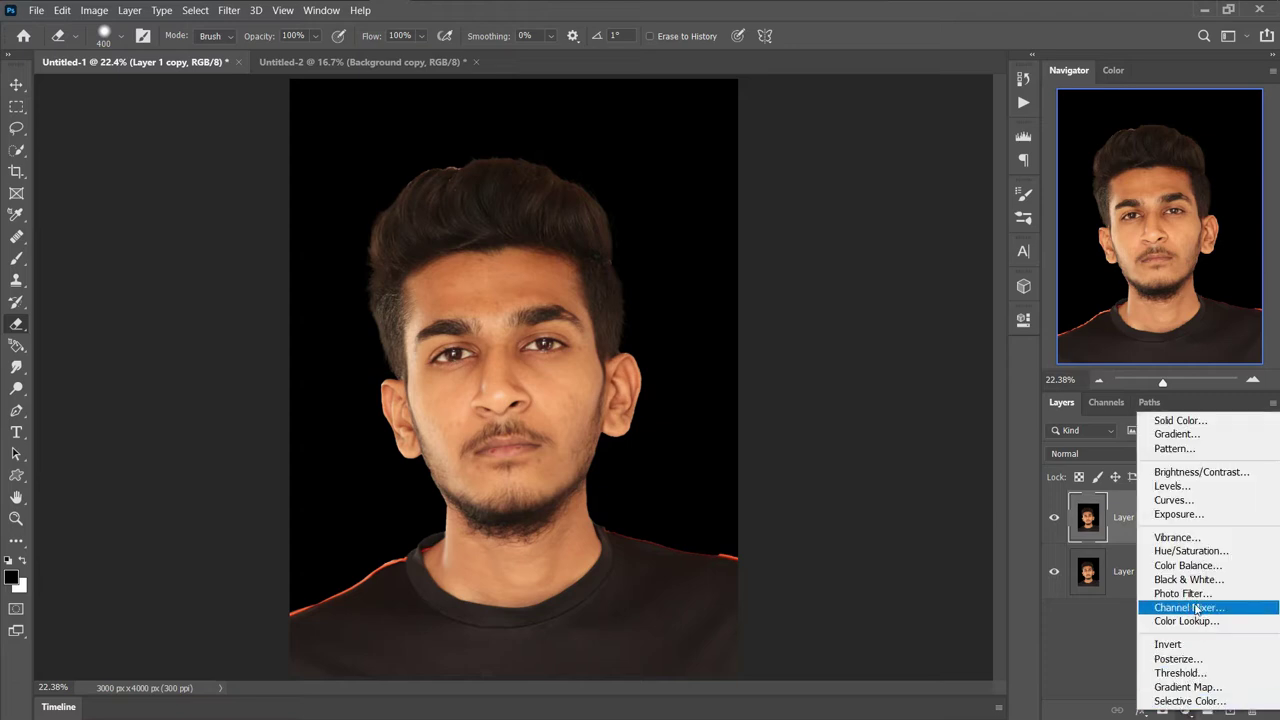
left_click(1190, 499)
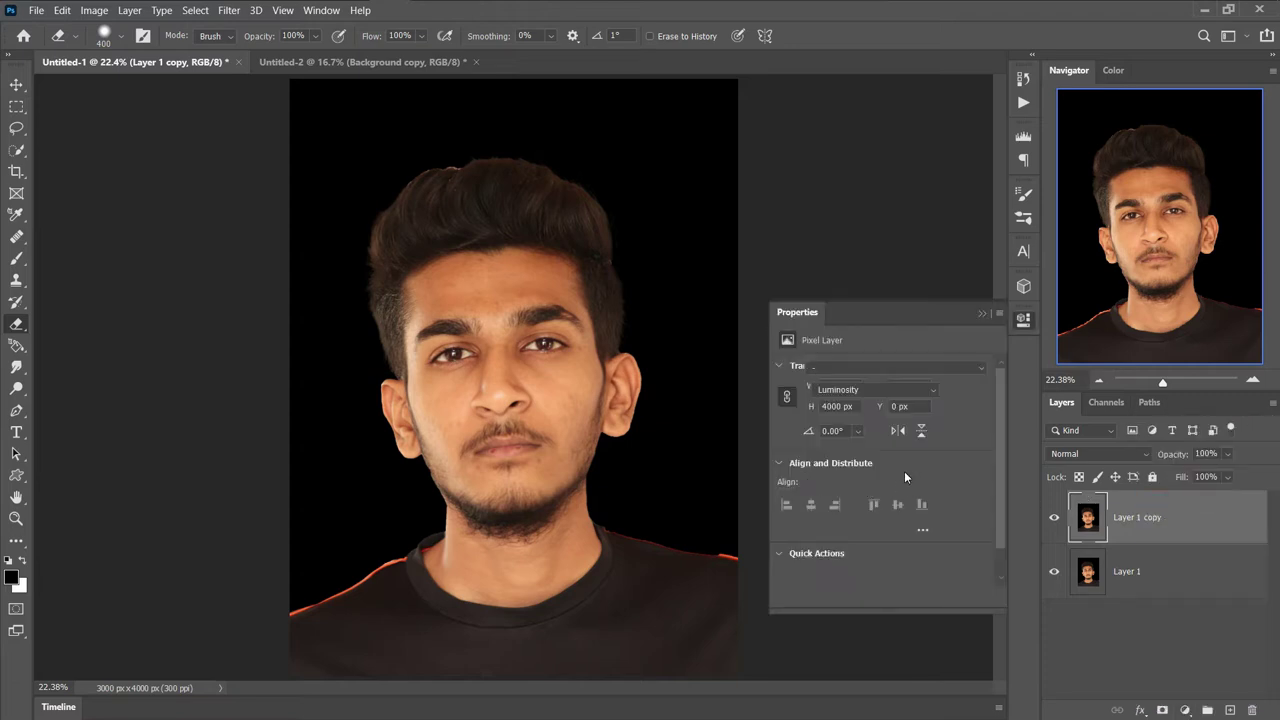
left_click_drag(898, 488, 900, 498)
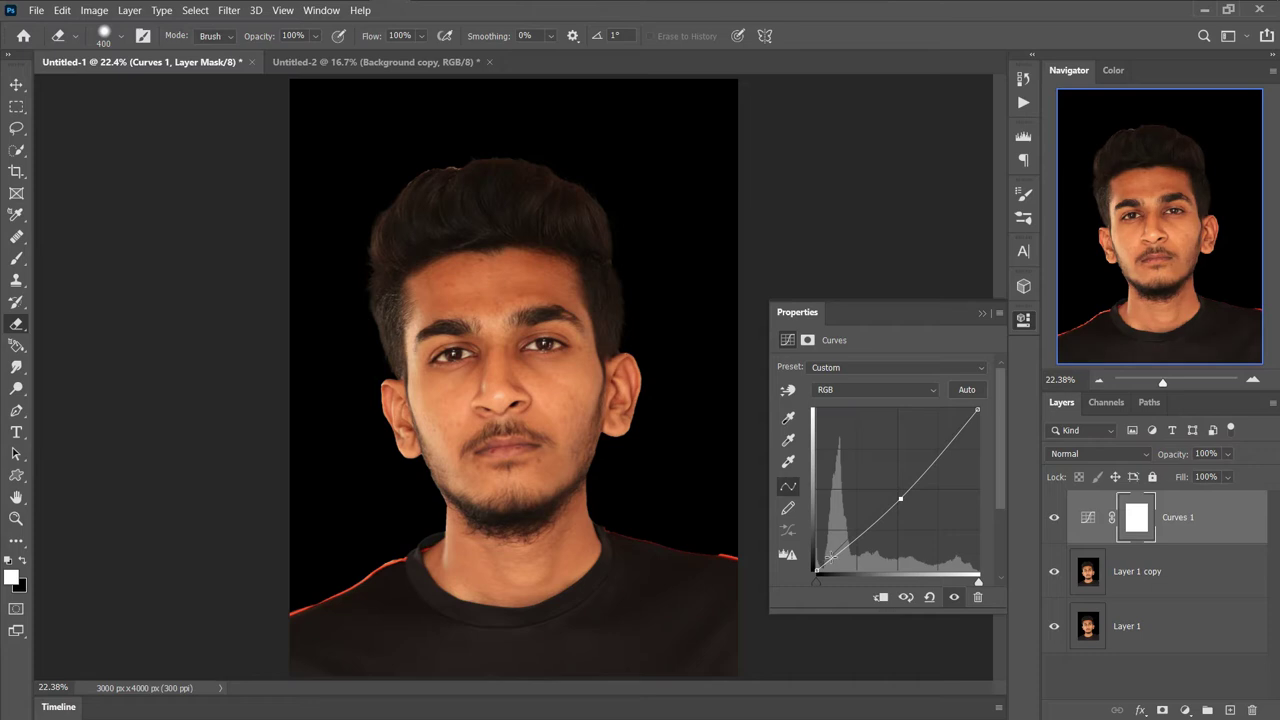
left_click_drag(837, 553, 839, 560)
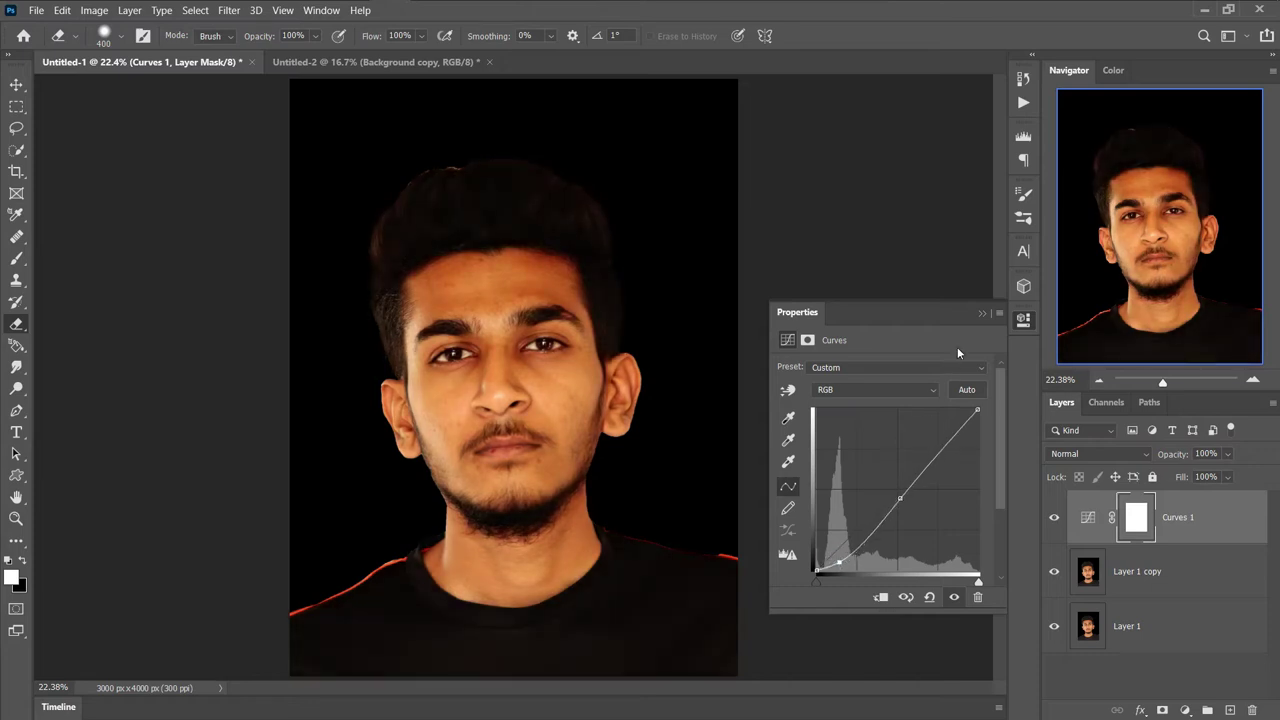
left_click(982, 315)
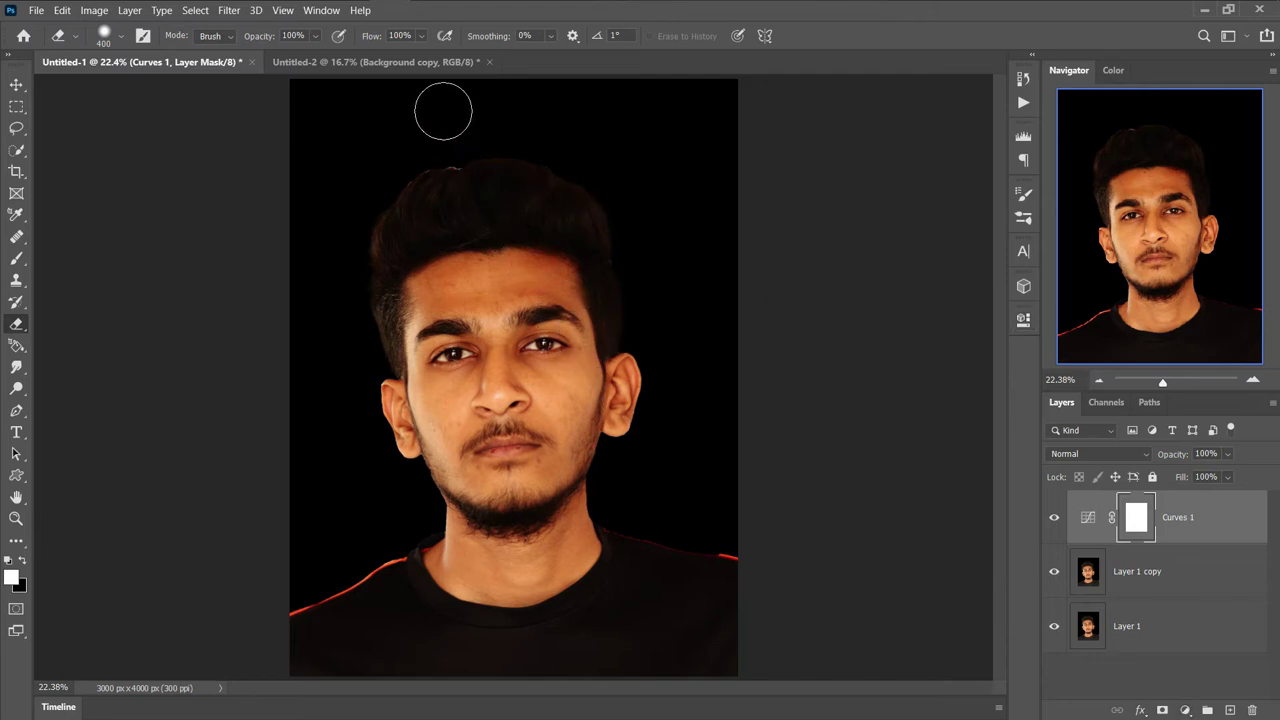
- Bring the cut-out hand from the Untitled-2 document into the Untitled-1 portrait and place it over the mouth
key("ctrl+Tab")
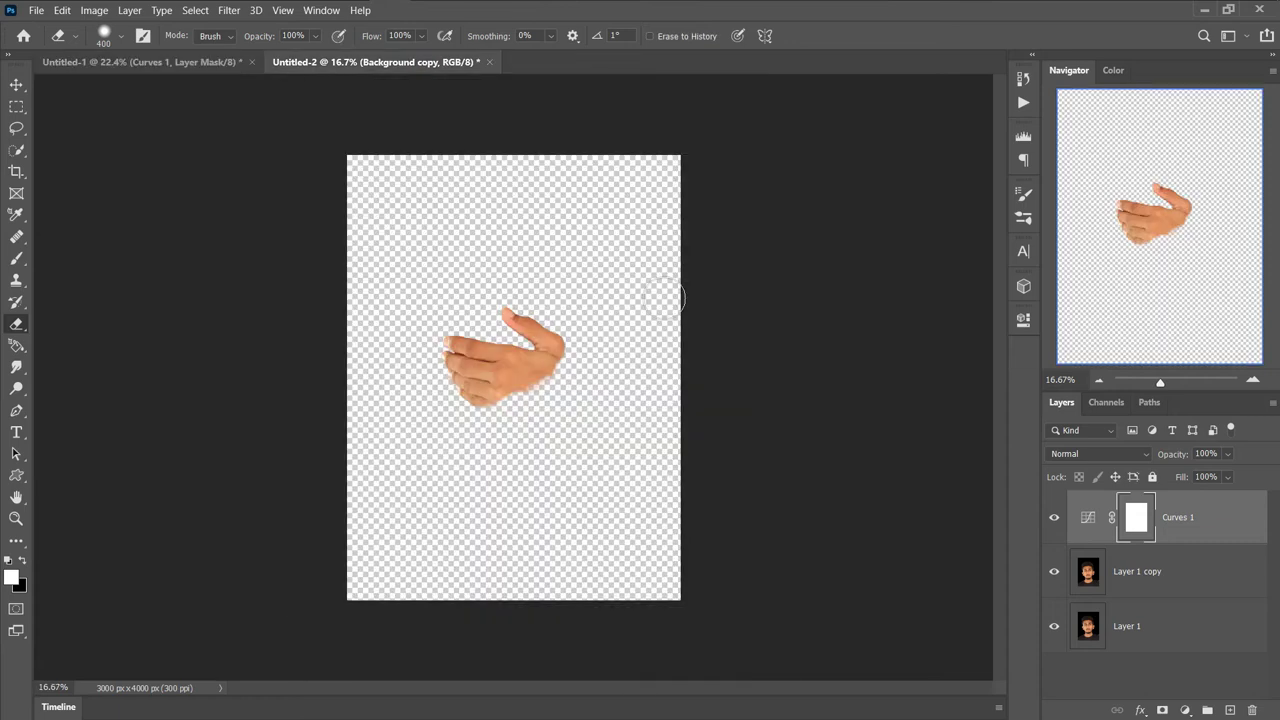
left_click(16, 85)
left_click_drag(476, 358, 176, 70)
left_click_drag(242, 163, 512, 446)
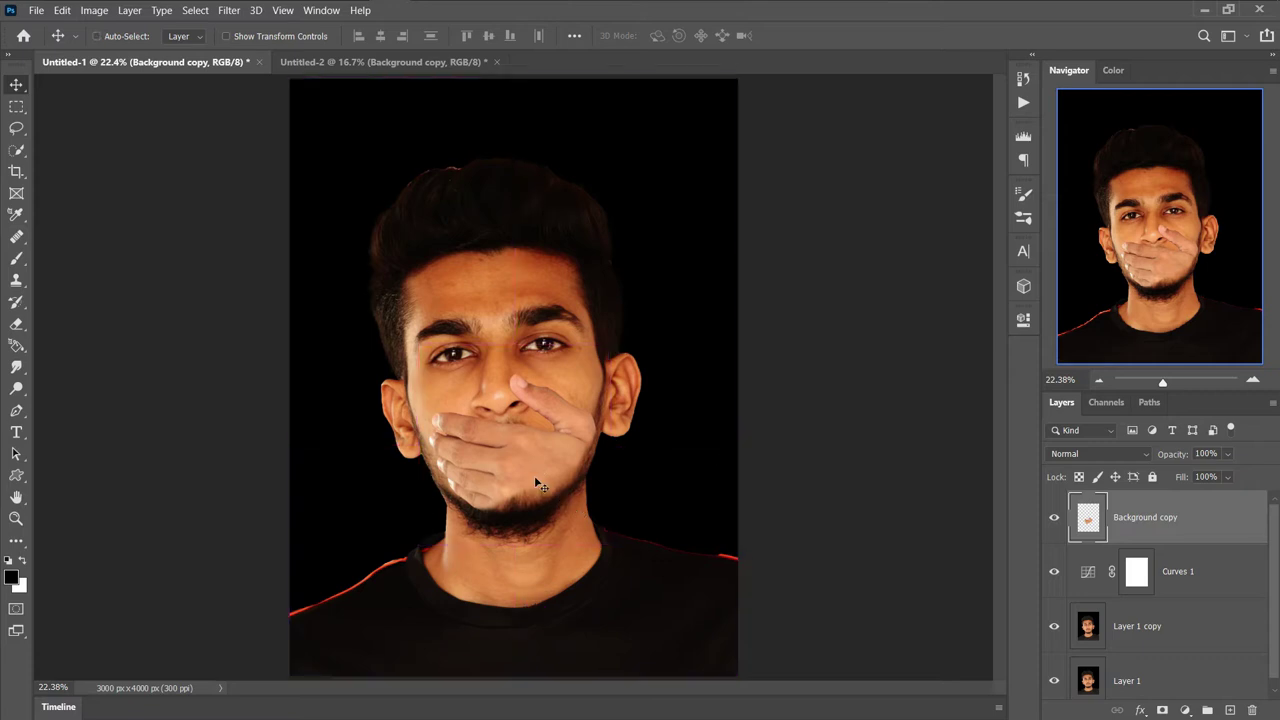
- Scale the hand layer to 103.25% with Free Transform and position it so it covers the mouth and cheek
key("ctrl+t")
left_click_drag(533, 475, 521, 463)
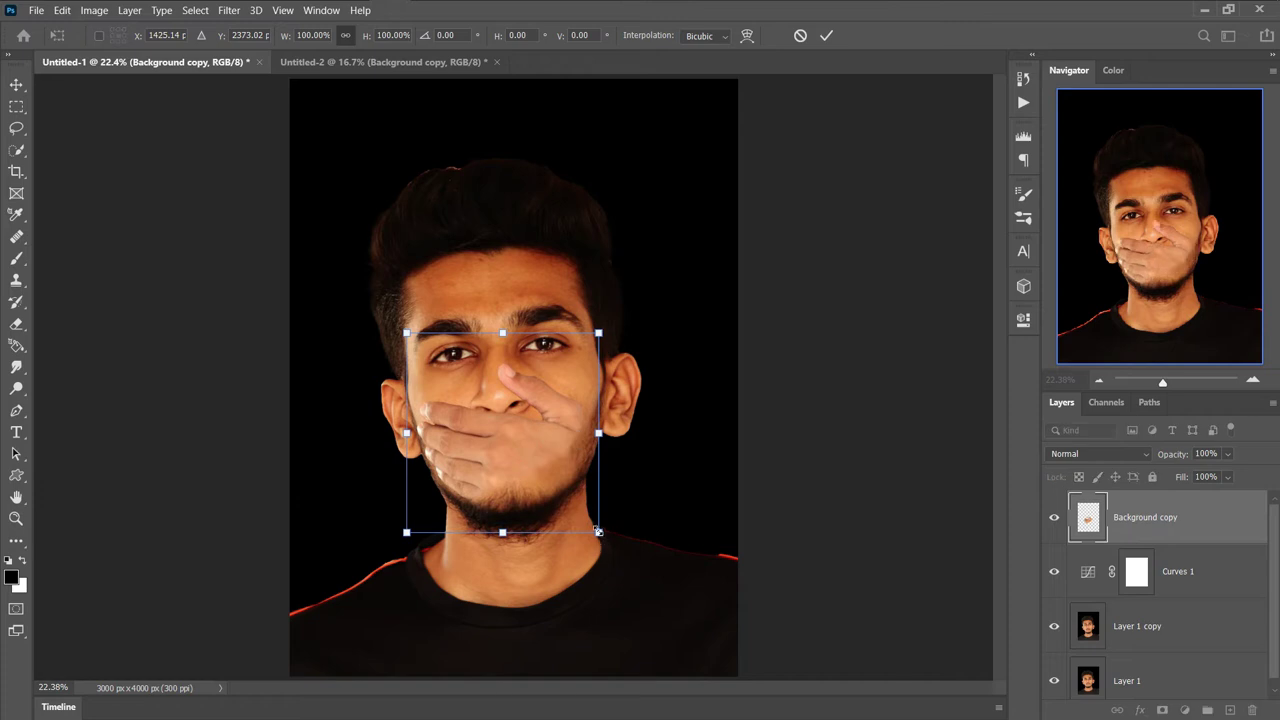
left_click_drag(598, 530, 606, 539)
left_click_drag(573, 492, 566, 488)
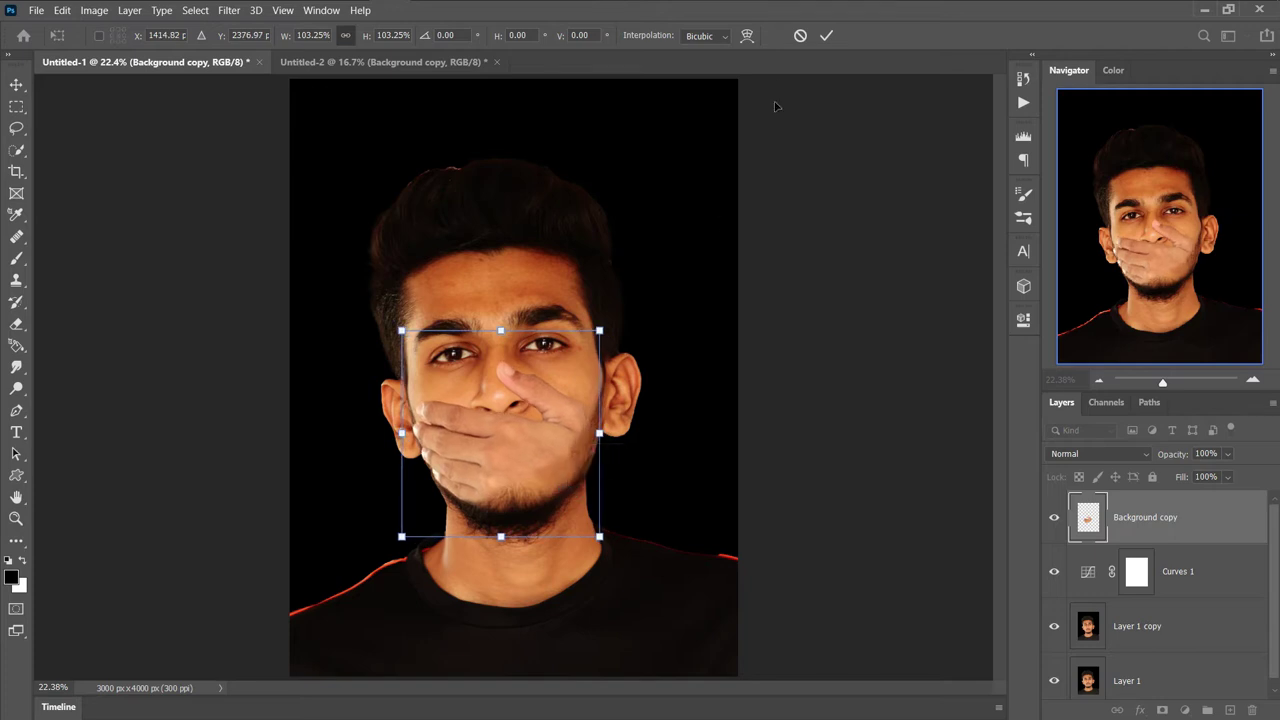
left_click(826, 36)
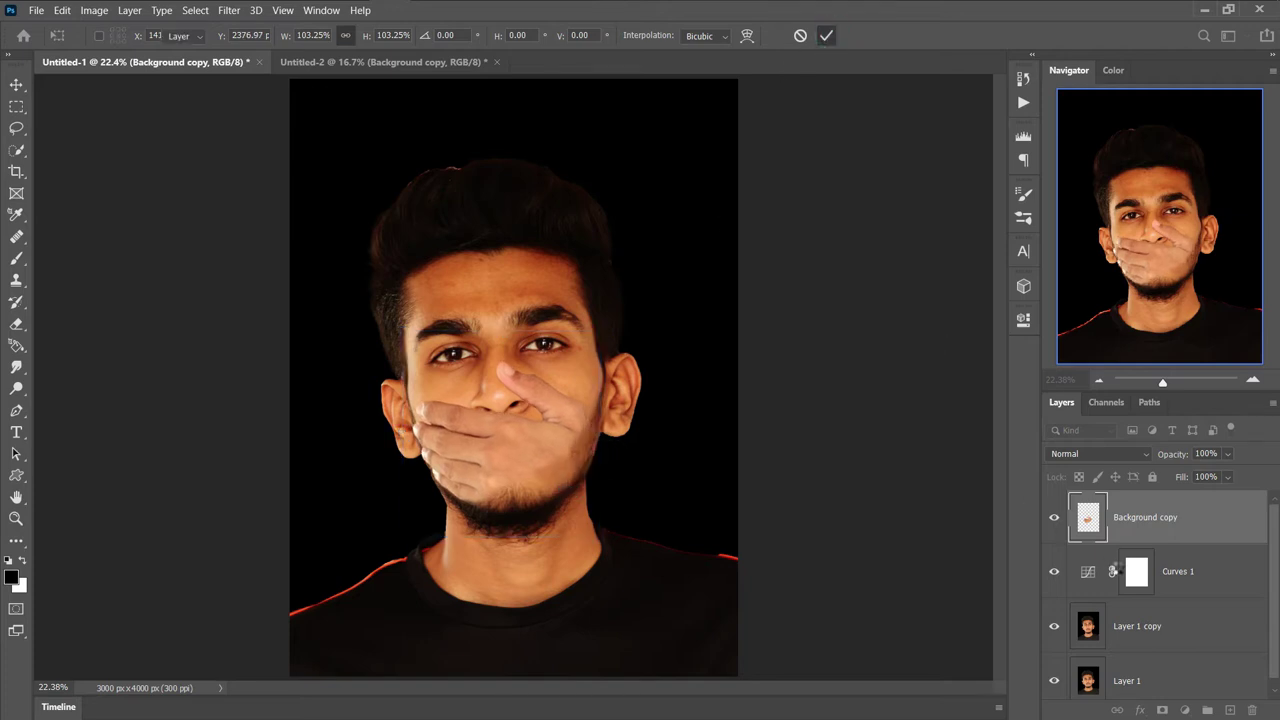
- On a new layer, paint a soft black shadow along the thumb's inner edge with the Brush tool at size 100
left_click(1229, 710)
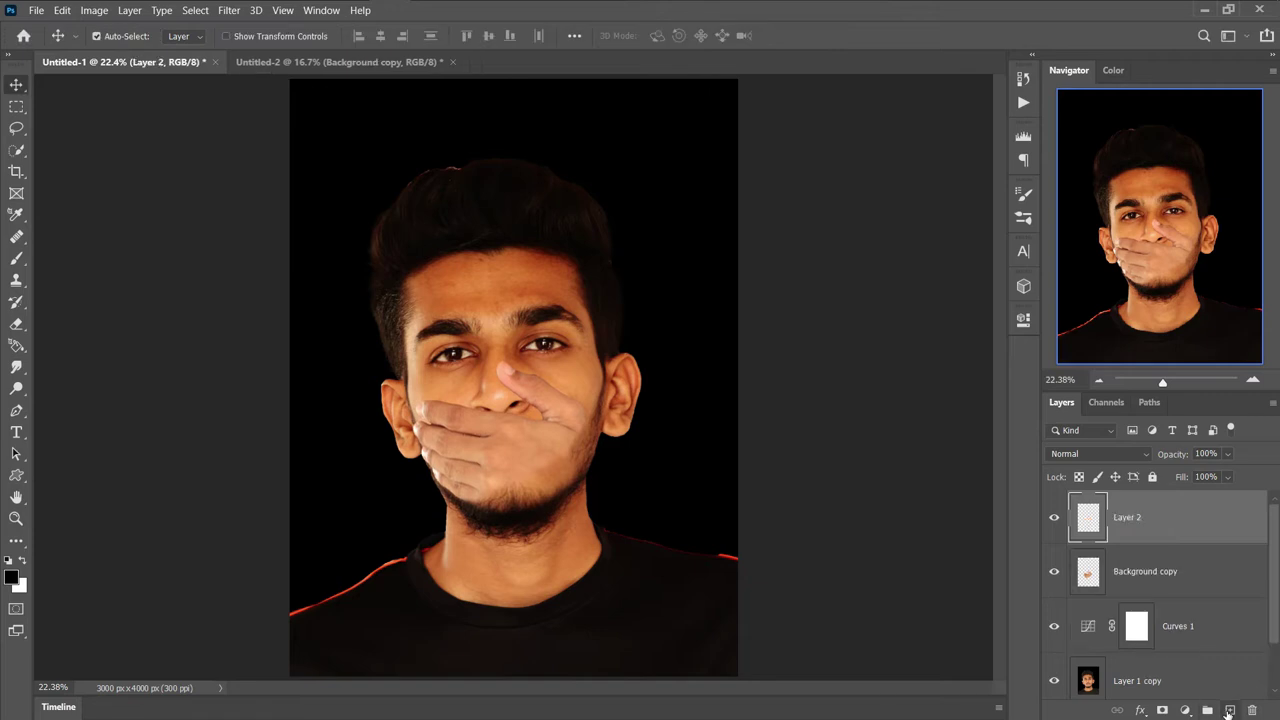
key("b")
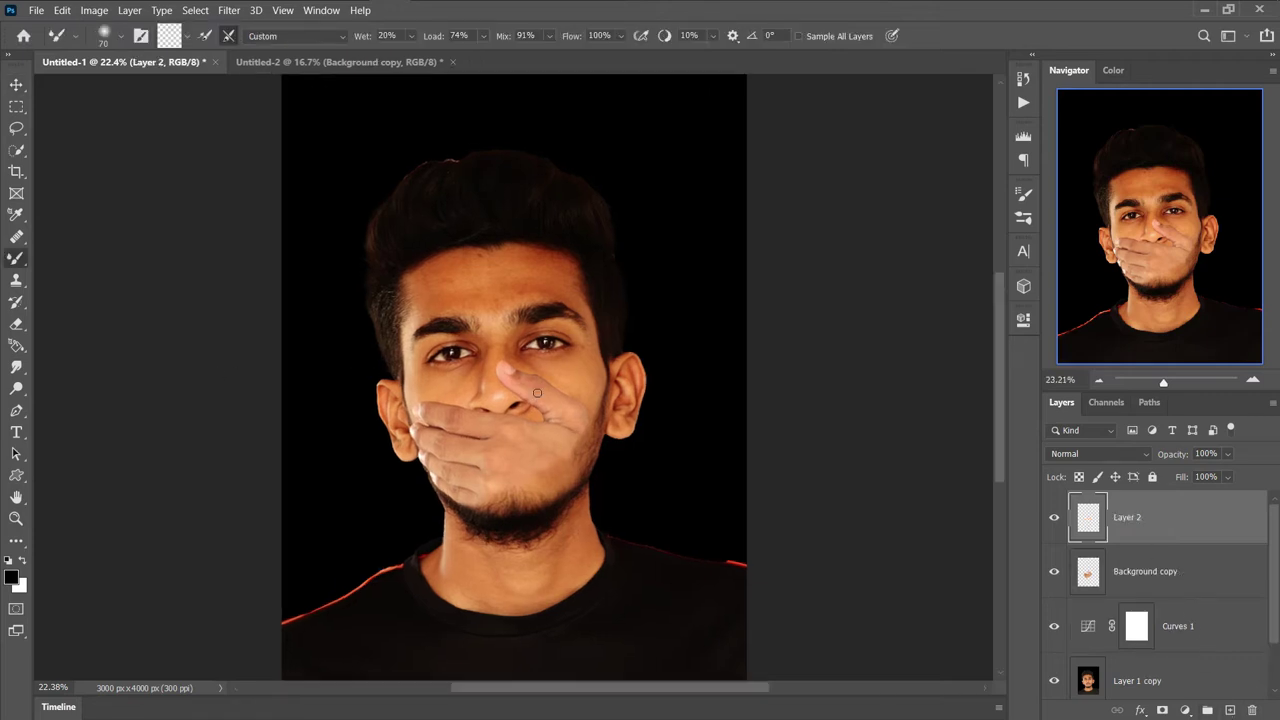
key("ctrl+plus")
key("ctrl+plus")
key("ctrl+plus")
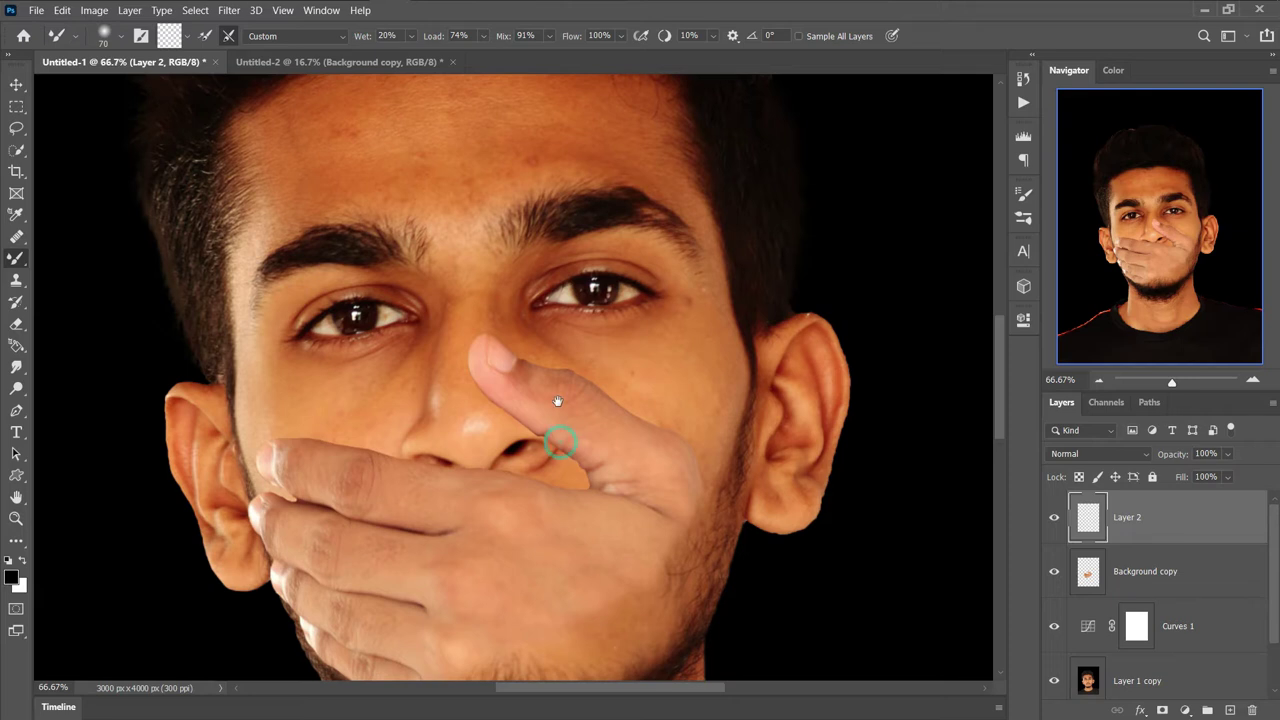
key("ctrl+plus")
right_click(16, 258)
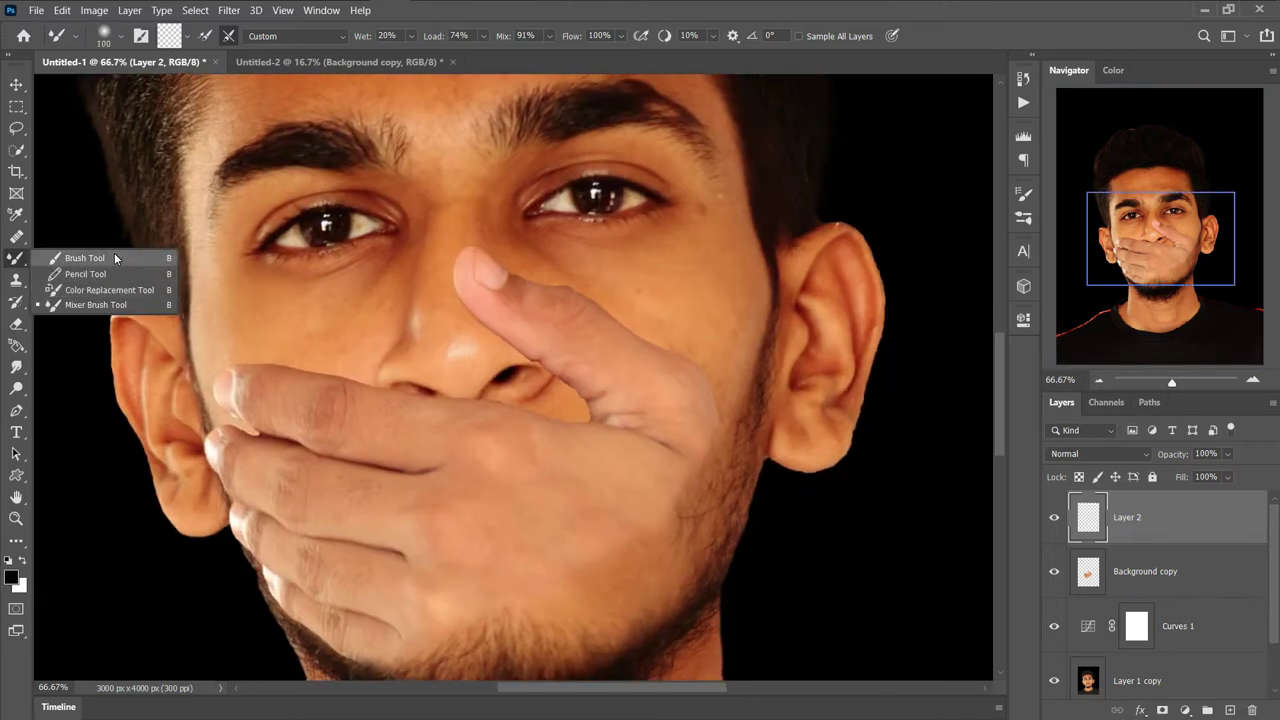
left_click(114, 252)
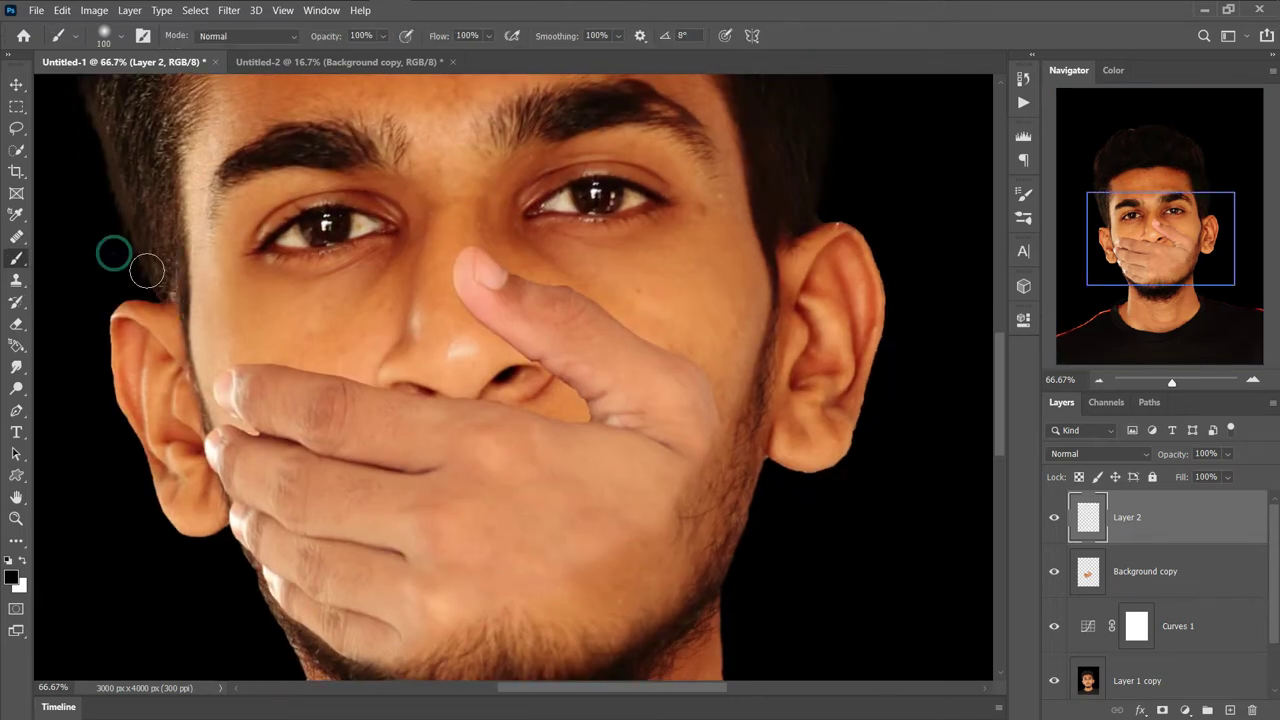
left_click(464, 269)
mouse_move(464, 269)
left_mouse_down()
mouse_move(462, 295)
mouse_move(484, 328)
mouse_move(600, 420)
mouse_move(580, 414)
left_mouse_up()
left_click_drag(458, 272, 480, 315)
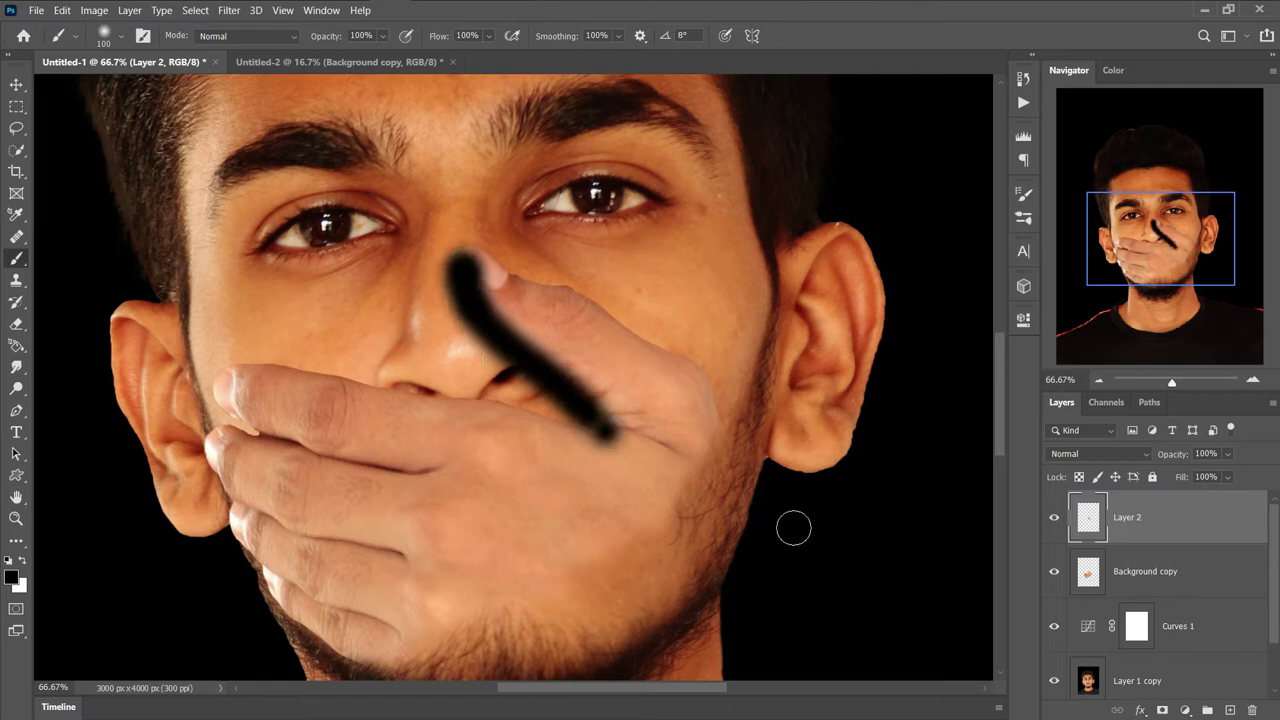
left_click(601, 420)
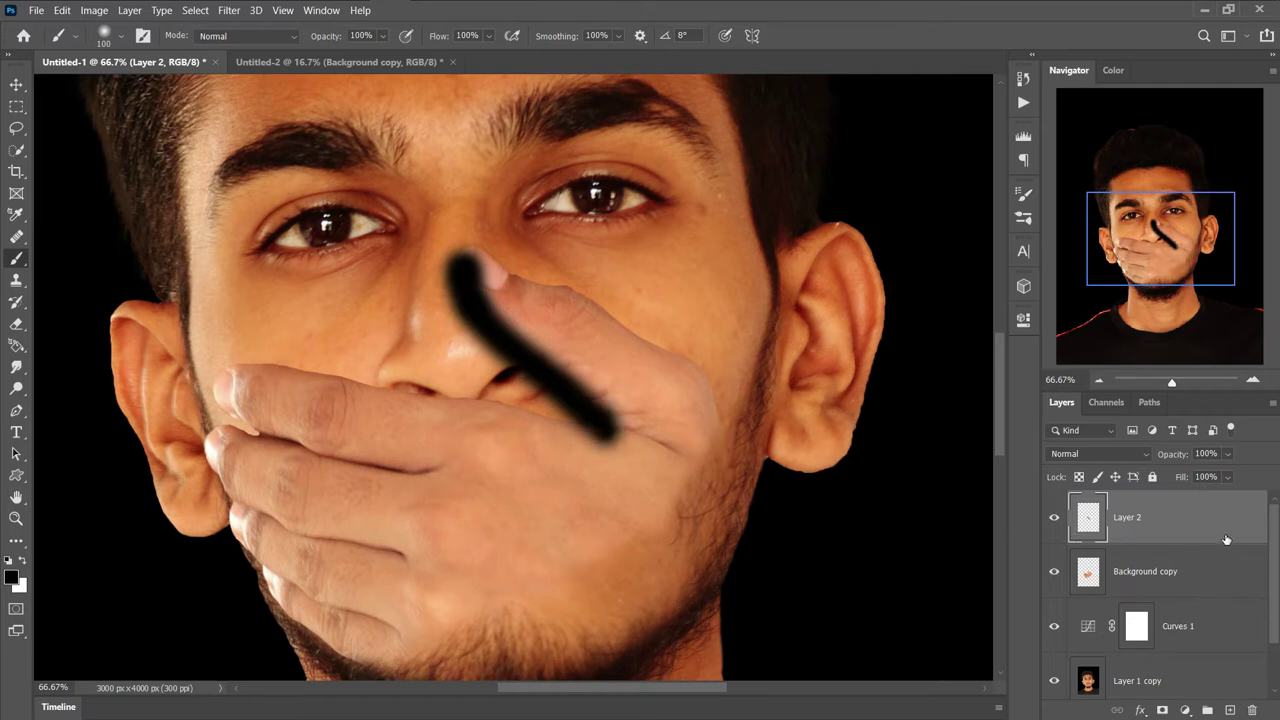
- Place the painted shadow layer beneath the hand layer and reduce its opacity to 62%
left_click_drag(1230, 532, 1246, 601)
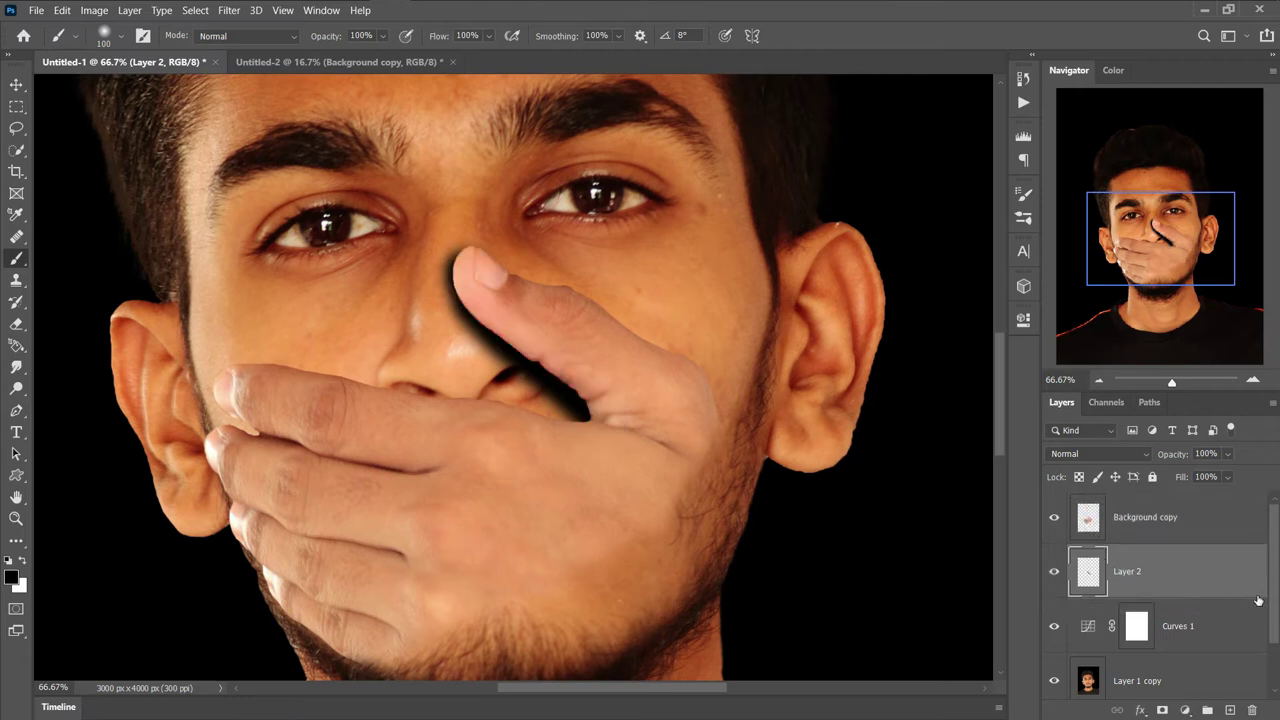
left_click(1228, 454)
mouse_move(1228, 476)
left_mouse_down()
mouse_move(1202, 478)
mouse_move(1213, 480)
left_mouse_up()
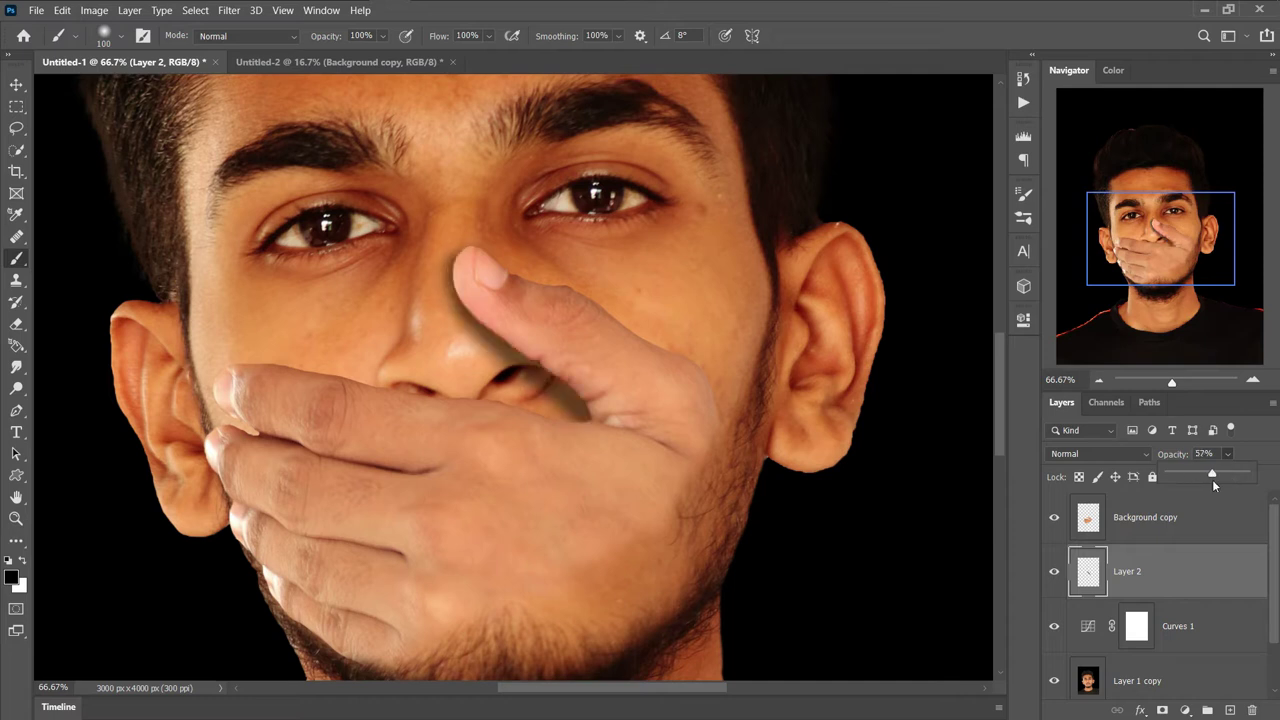
left_click(1266, 450)
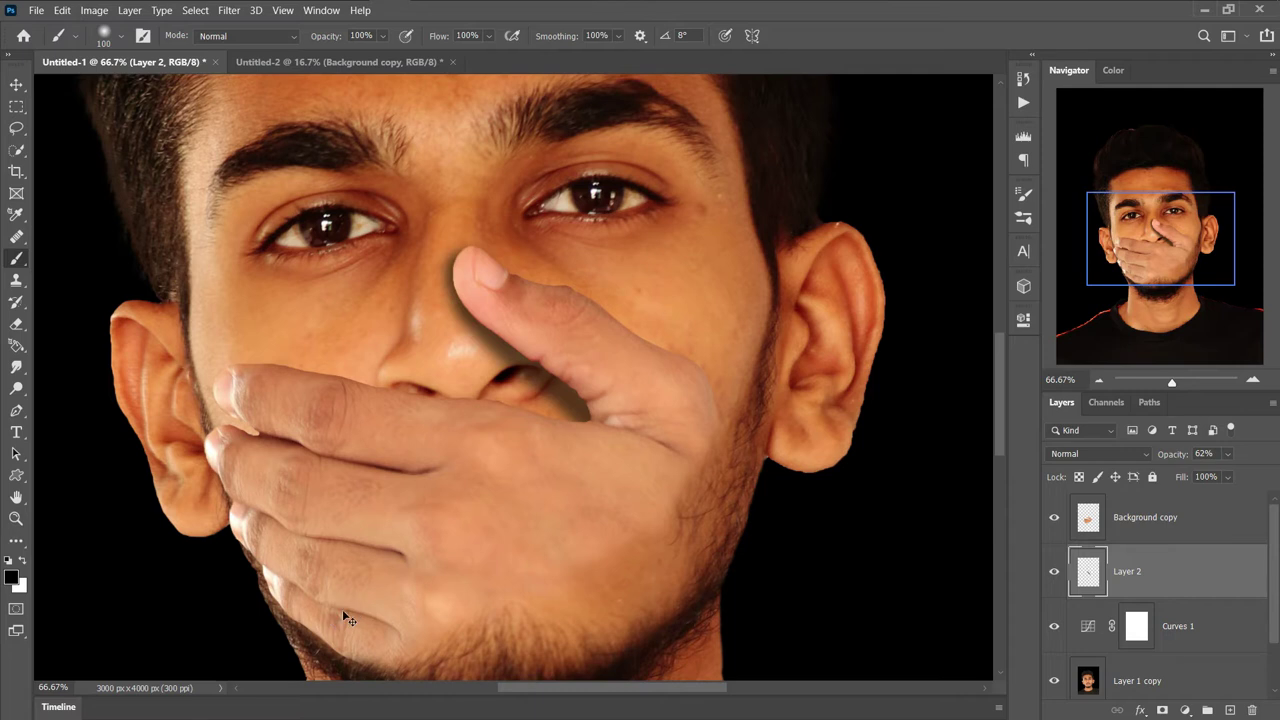
- Add a Curves adjustment clipped to the hand layer and lower its midtones and shadows to darken the hand
key("ctrl+0")
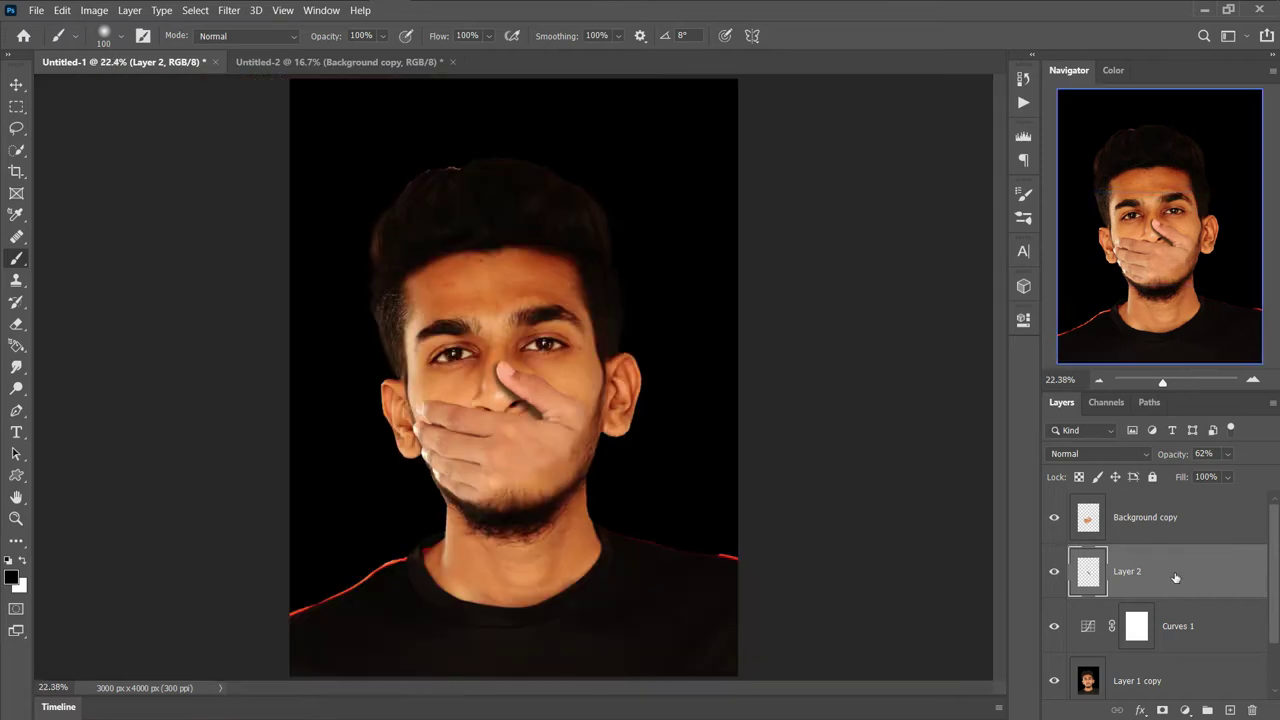
left_click(1168, 529)
left_click(1185, 710)
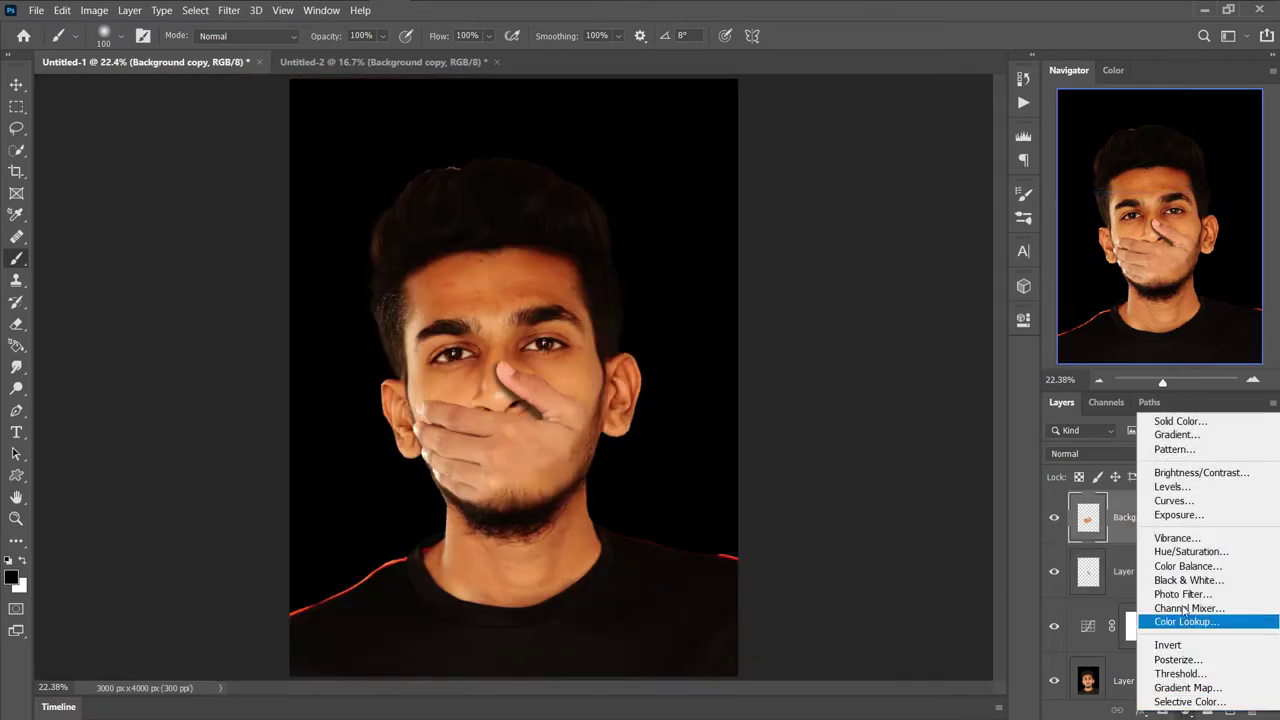
left_click(1178, 500)
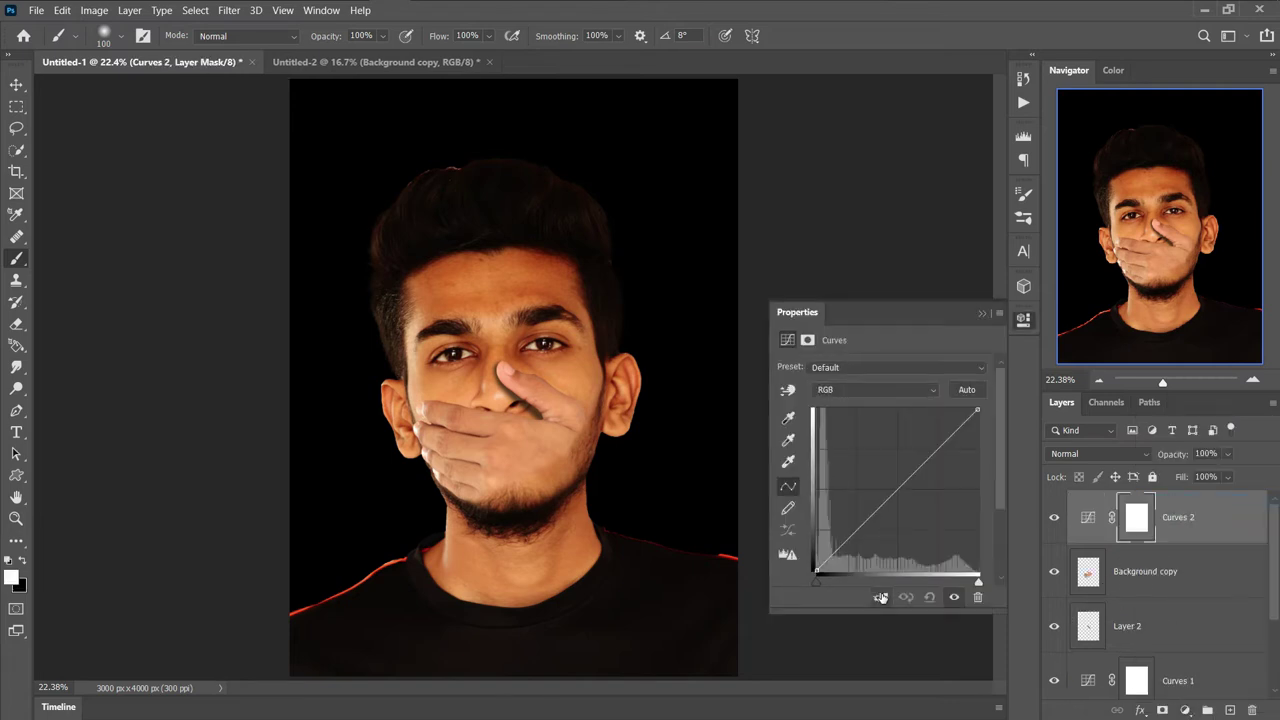
left_click(880, 598)
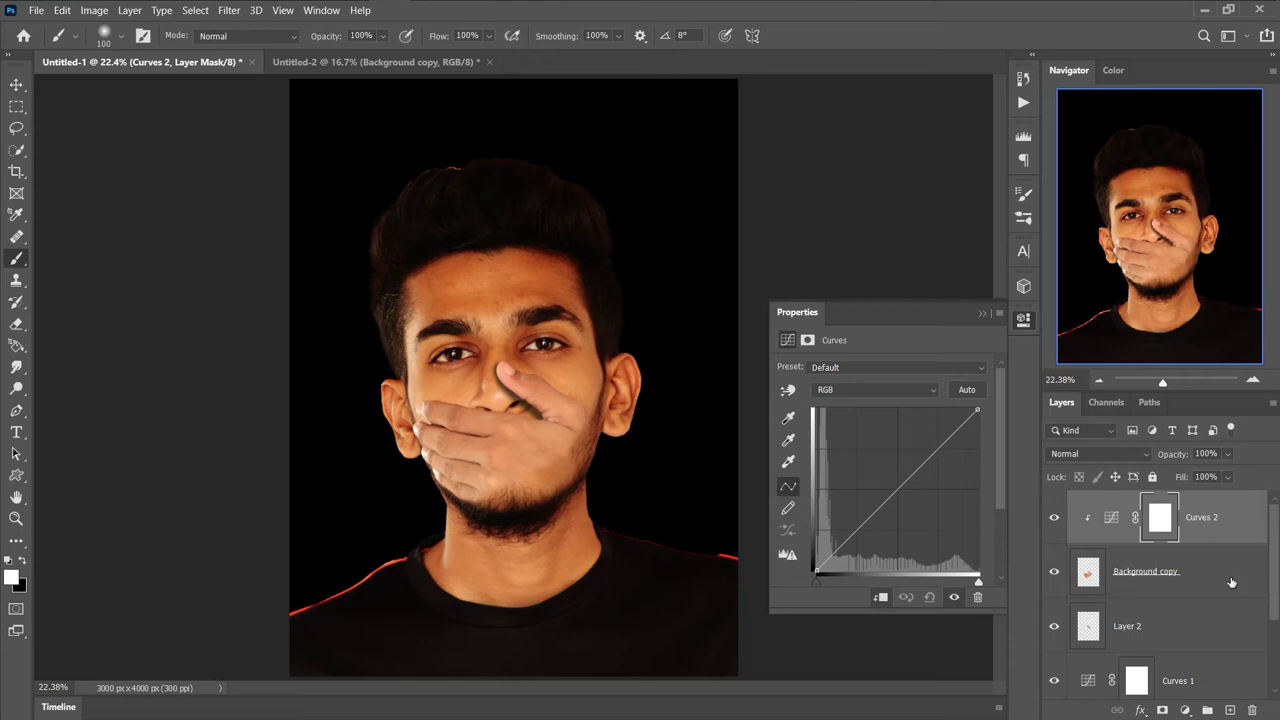
left_click_drag(897, 487, 903, 500)
mouse_move(831, 557)
left_mouse_down()
mouse_move(848, 568)
mouse_move(839, 560)
left_mouse_up()
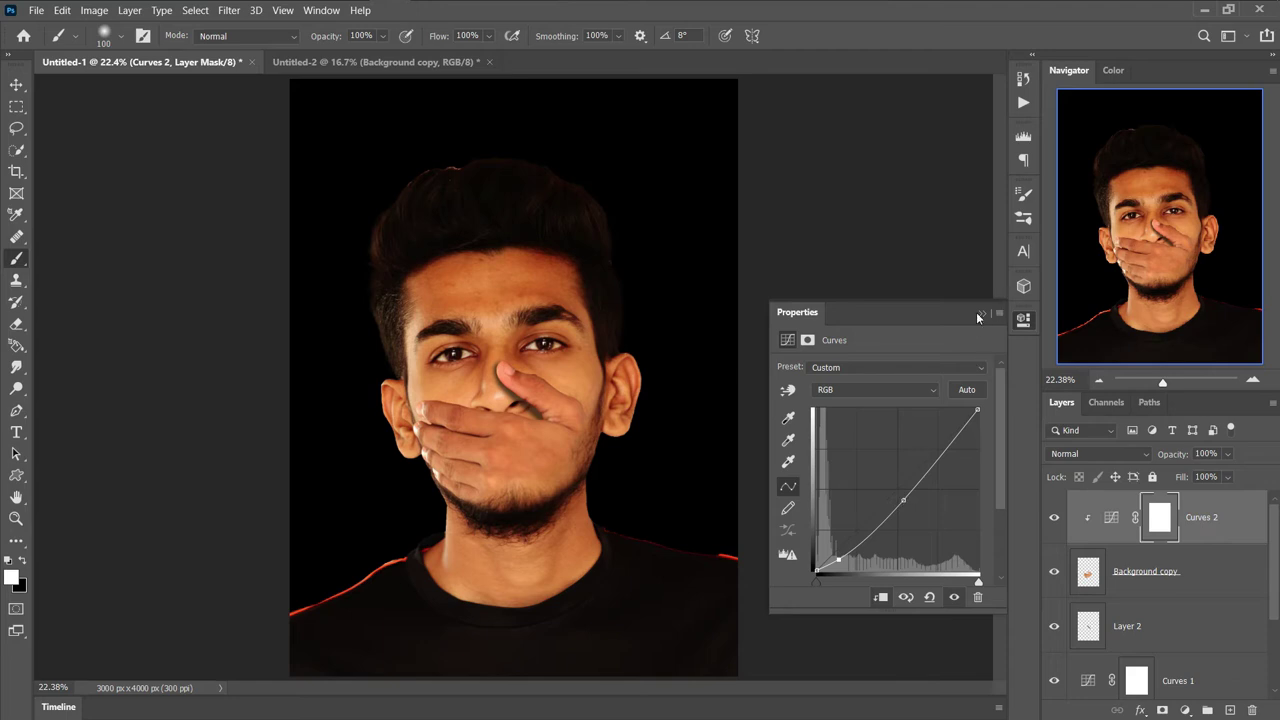
left_click(979, 314)
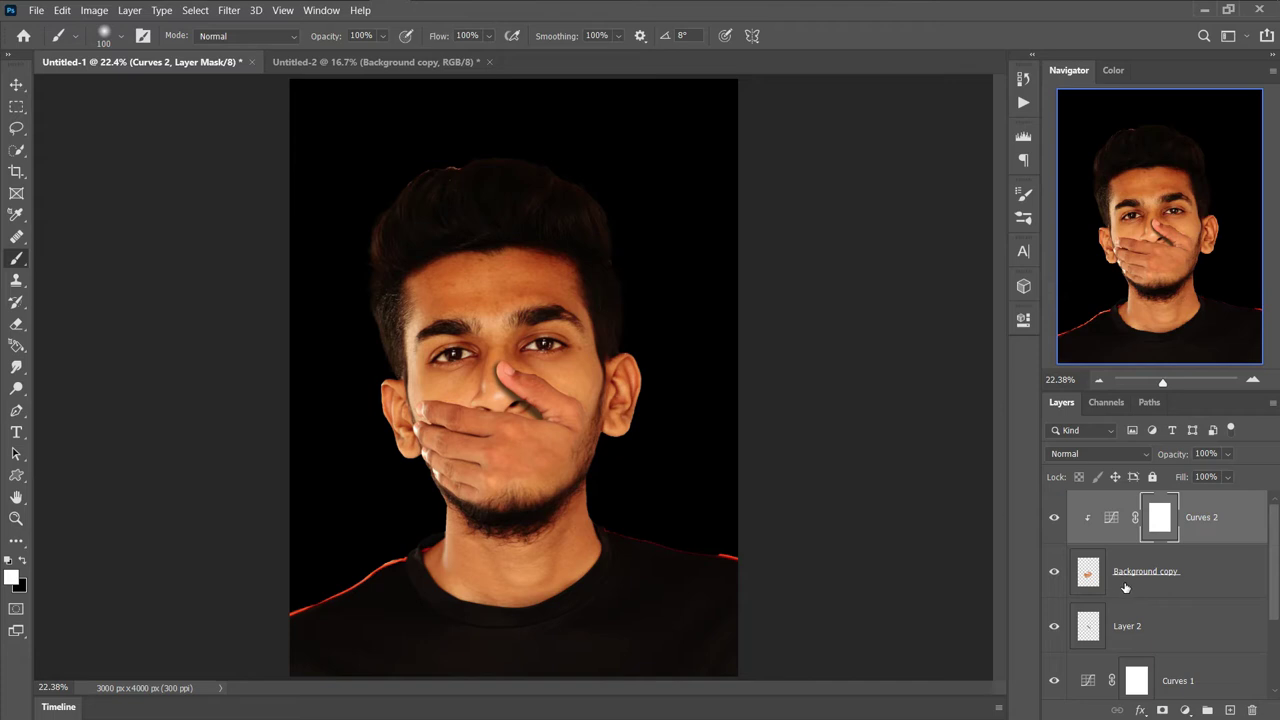
- Add a Black & White adjustment on top with Reds 4, Yellows 19, Greens 50, Cyans 63 and Blues -37
left_click(1185, 710)
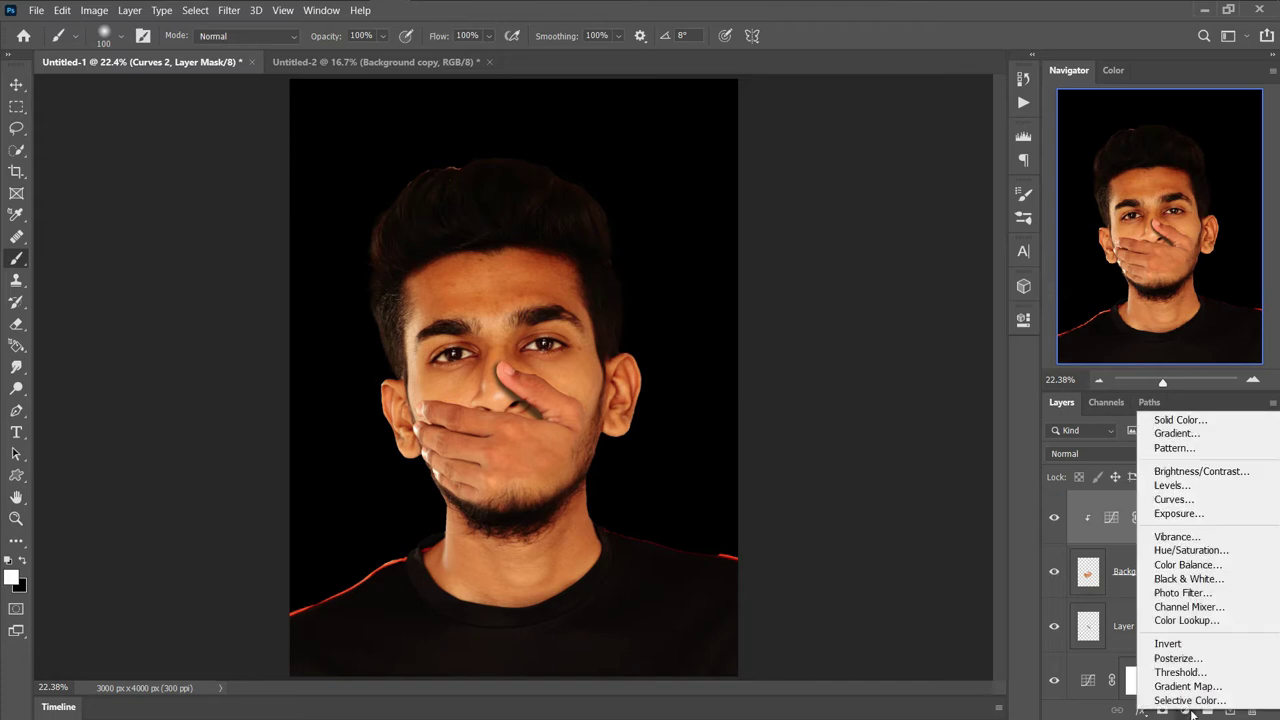
left_click(1180, 579)
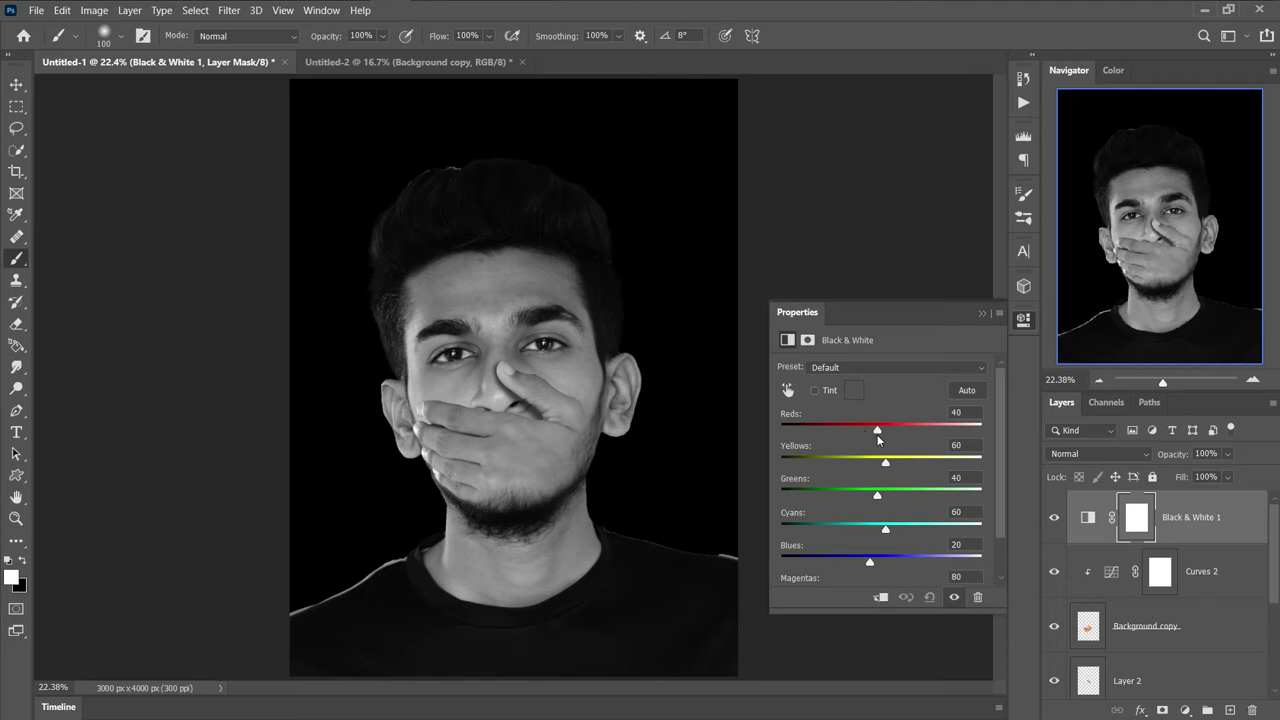
left_click_drag(876, 428, 856, 401)
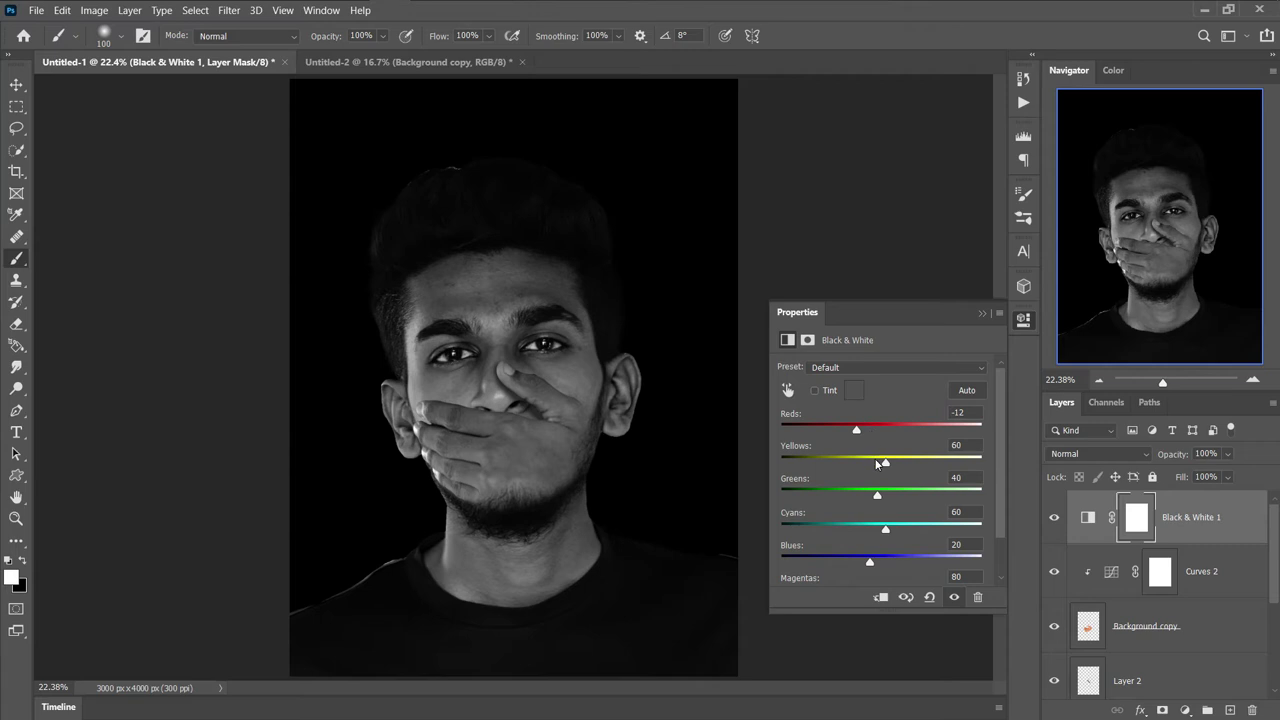
mouse_move(884, 462)
left_mouse_down()
mouse_move(877, 445)
mouse_move(884, 480)
mouse_move(880, 465)
left_mouse_up()
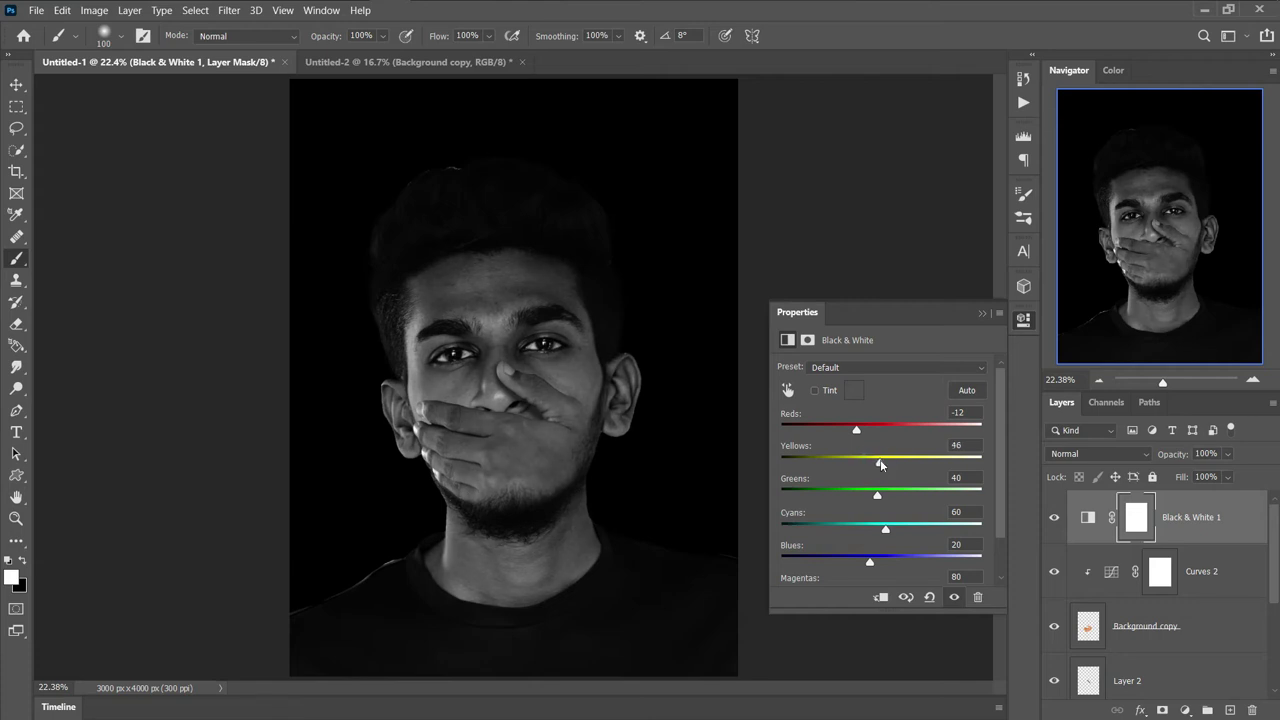
left_click_drag(878, 467, 846, 559)
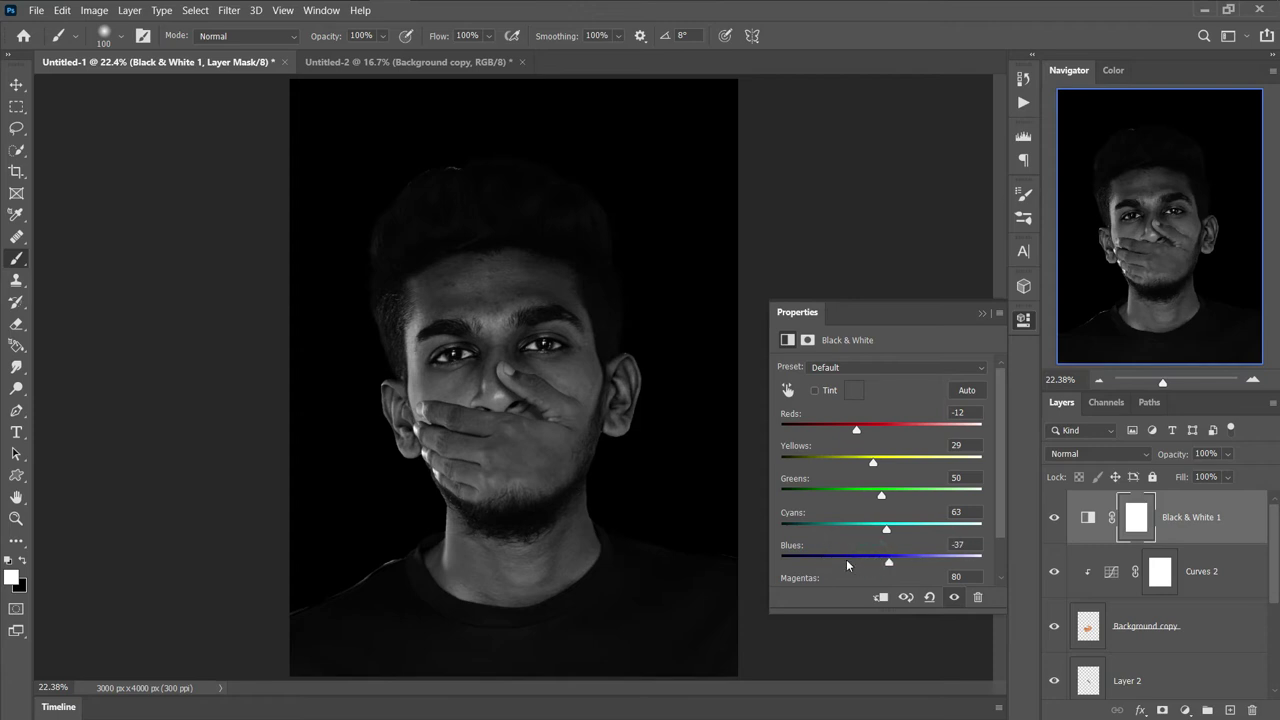
left_click_drag(848, 427, 872, 460)
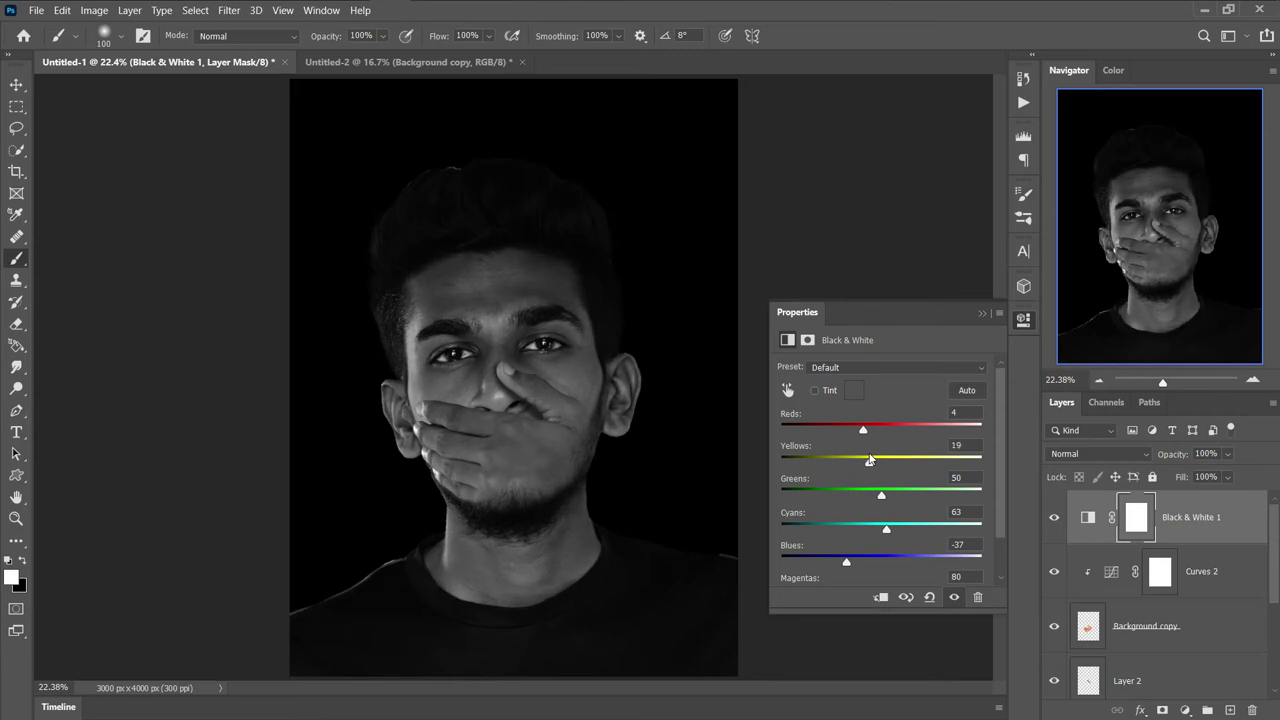
left_click(982, 313)
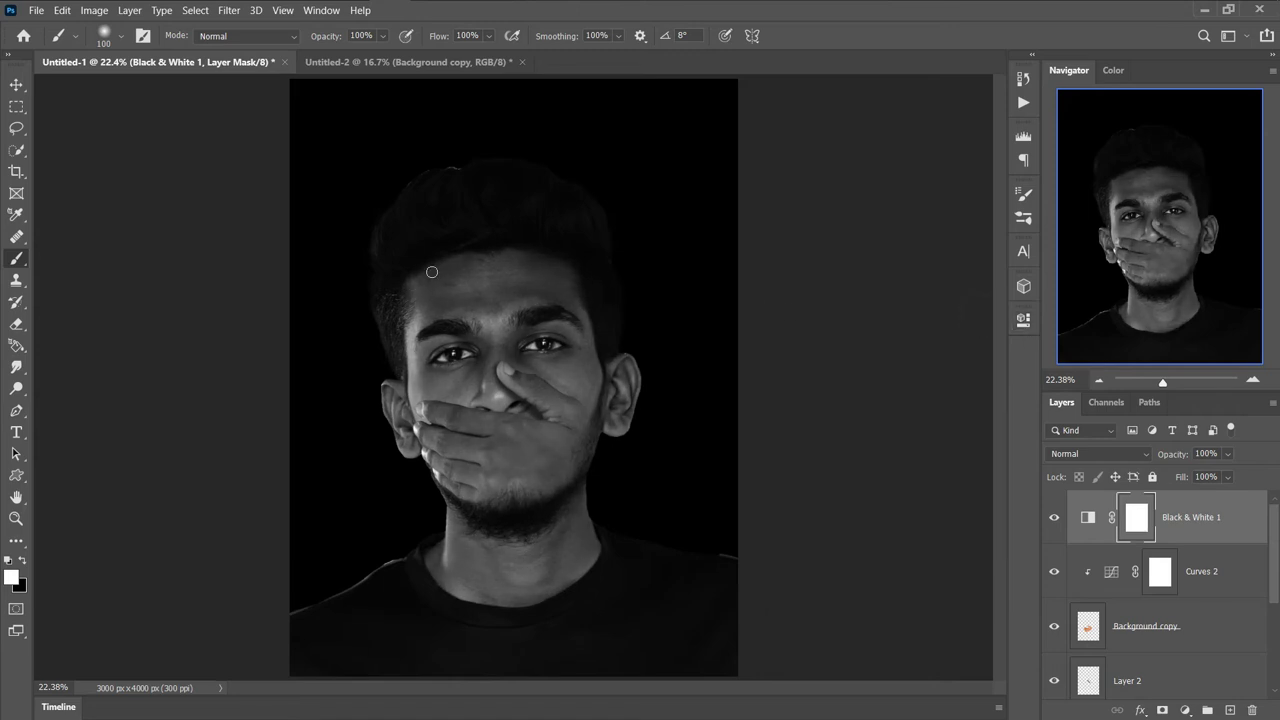
- Retouch the forehead blemishes on Layer 1 copy with the Healing Brush at size 70, sampling clean skin nearby
scroll(1219, 557, "down", 3)
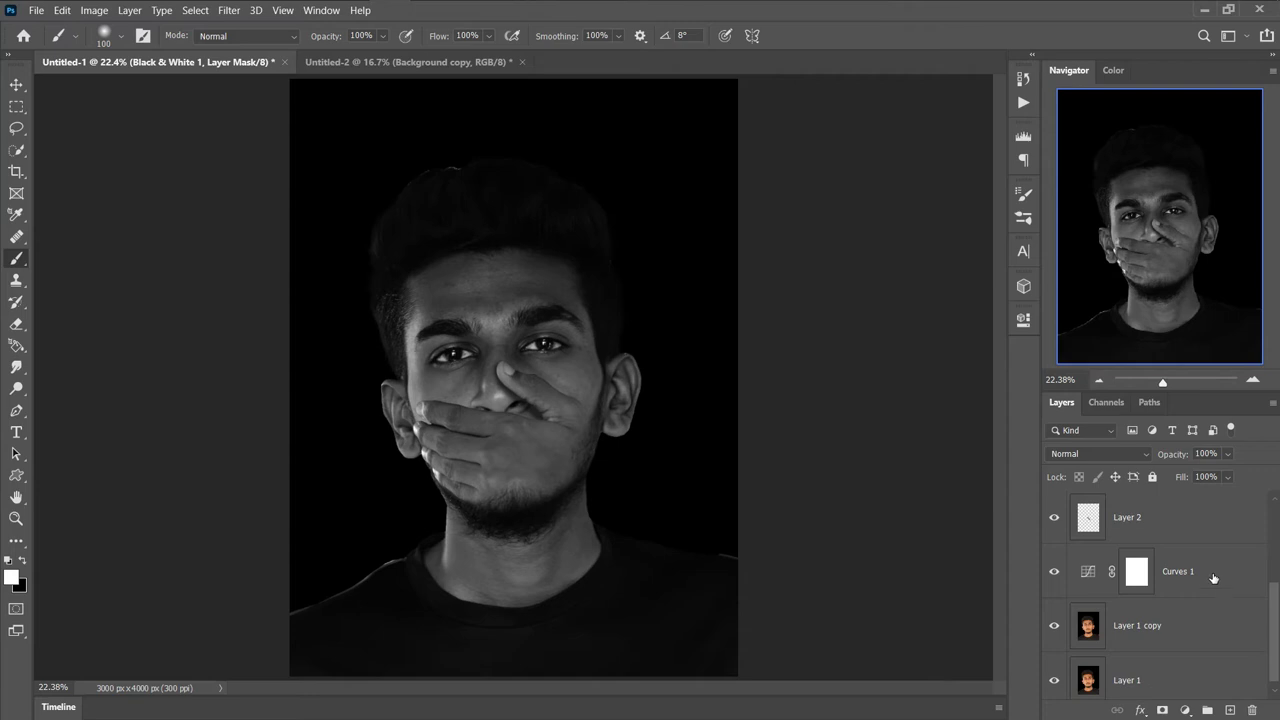
left_click(1185, 634)
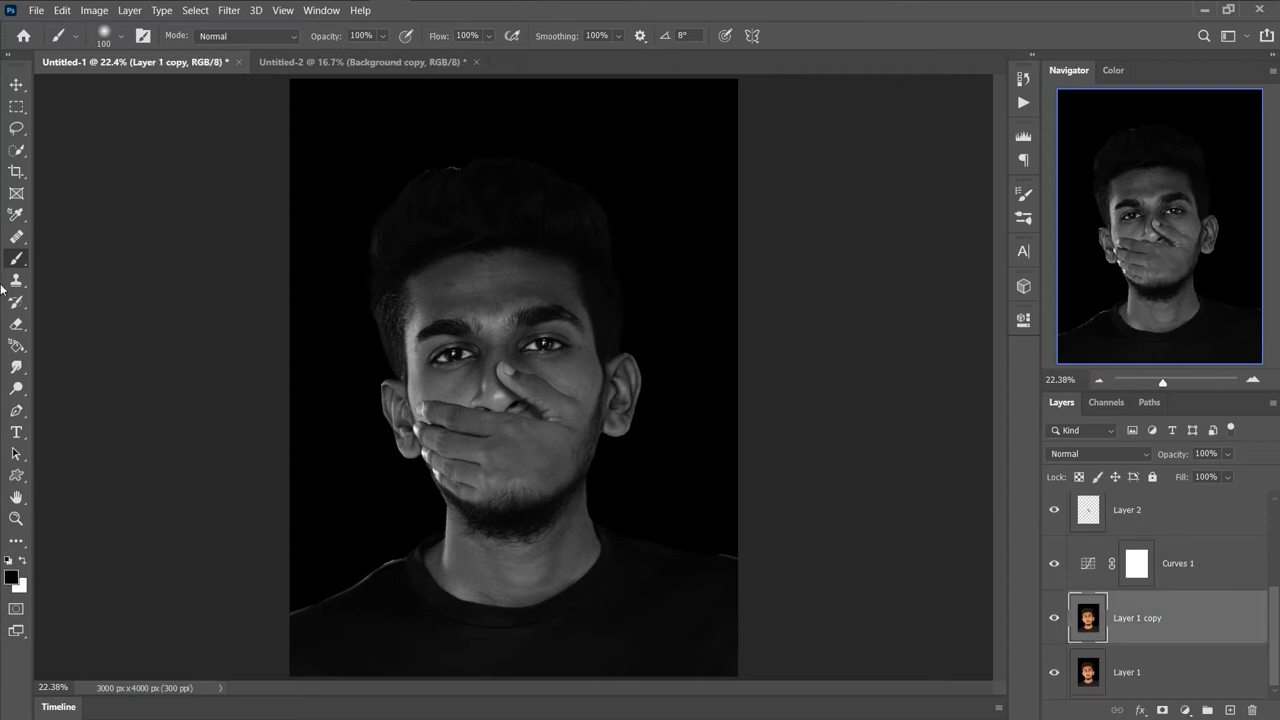
left_click(16, 236)
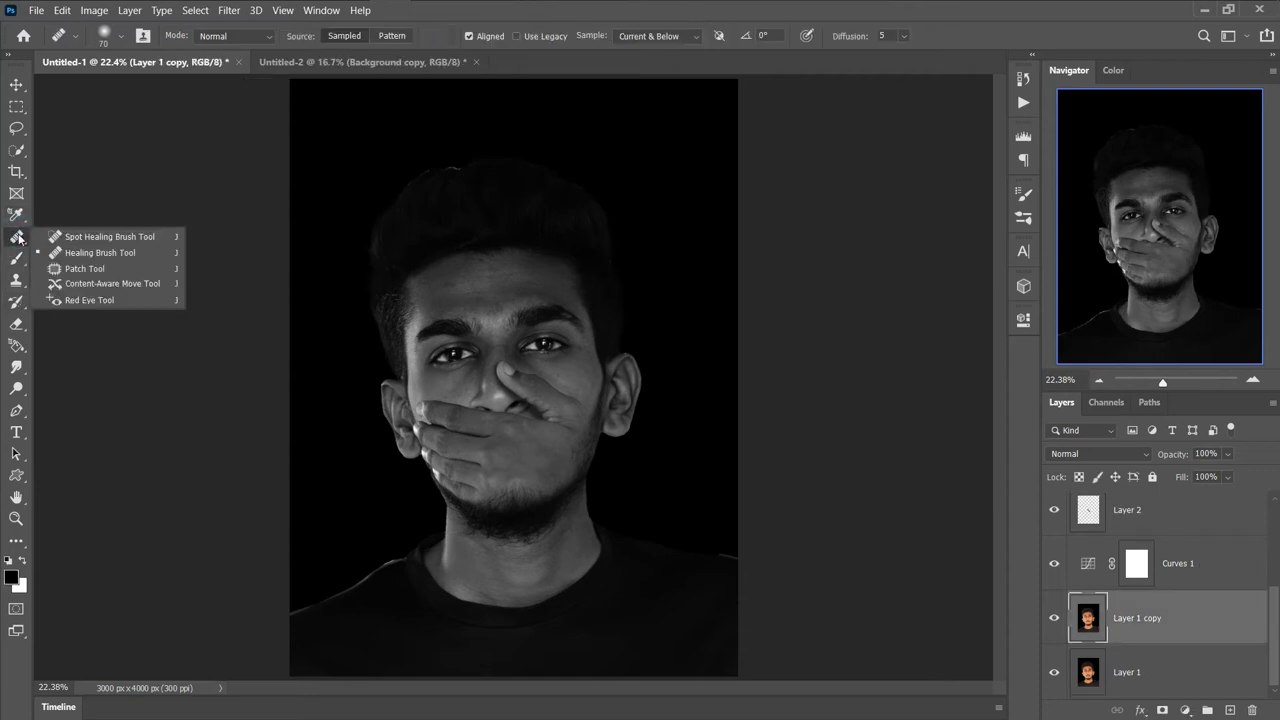
left_click(82, 255)
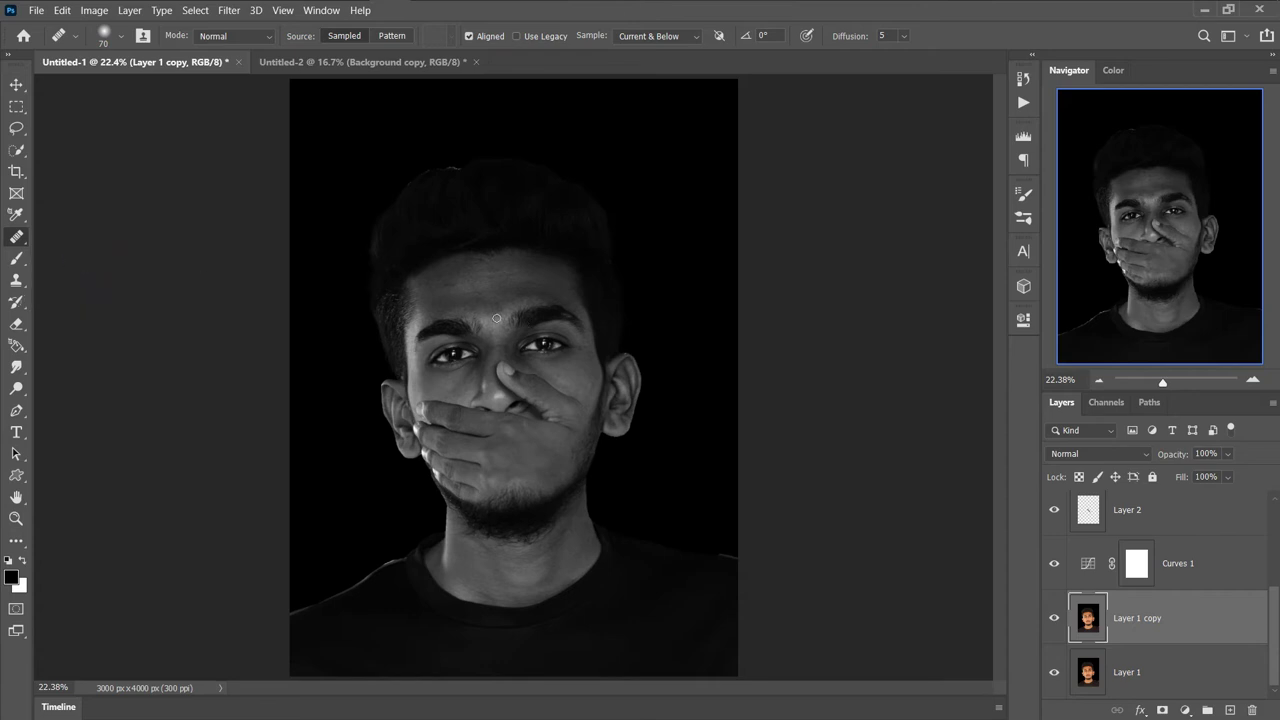
scroll(518, 323, "up", 3)
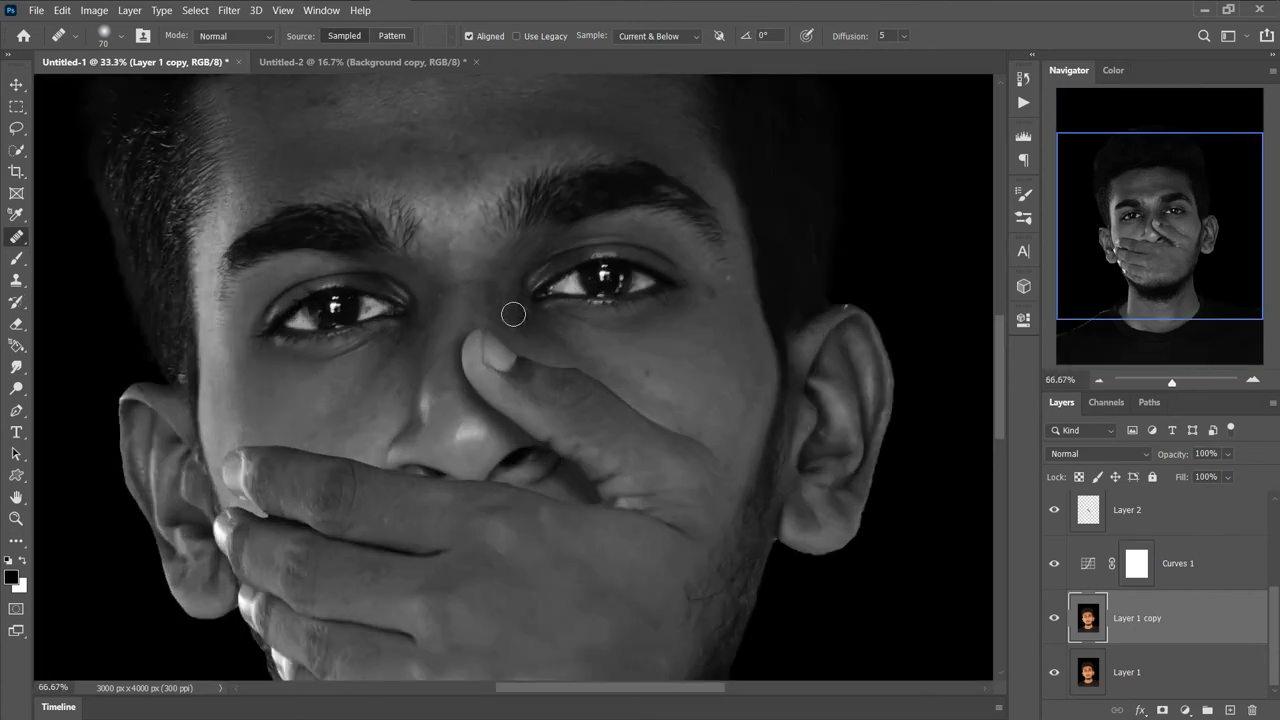
left_click_drag(434, 203, 524, 478)
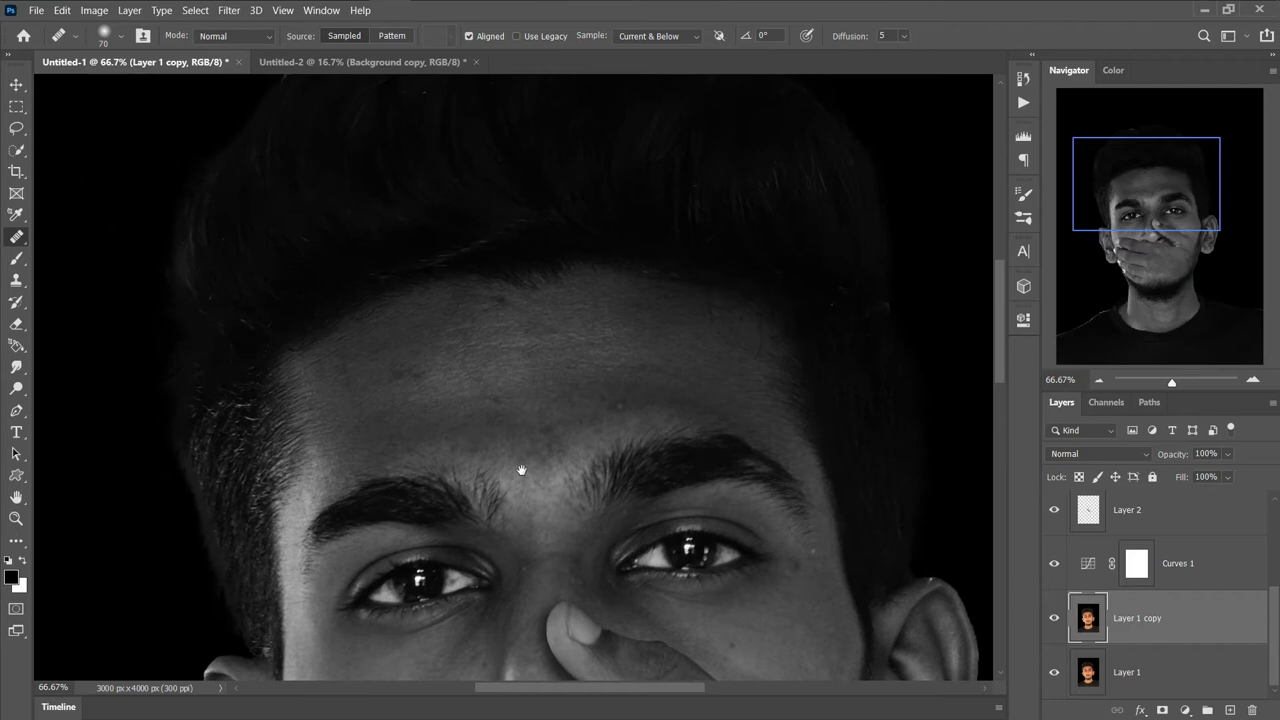
left_click(508, 363, "alt")
left_click(491, 291)
left_click(501, 301)
mouse_move(500, 300)
left_mouse_down()
mouse_move(480, 309)
mouse_move(500, 303)
mouse_move(551, 329)
left_mouse_up()
left_click(431, 371)
left_click(426, 380)
mouse_move(391, 366)
left_mouse_down()
mouse_move(408, 374)
mouse_move(417, 360)
left_mouse_up()
left_click(637, 395)
left_click(503, 400)
left_click_drag(503, 400, 540, 418)
mouse_move(510, 430)
left_mouse_down()
mouse_move(484, 414)
mouse_move(477, 443)
mouse_move(413, 382)
left_mouse_up()
- Heal the remaining skin spots around the eyebrows, nose and cheeks on Layer 1 copy
scroll(413, 382, "down", 4)
left_click(495, 281)
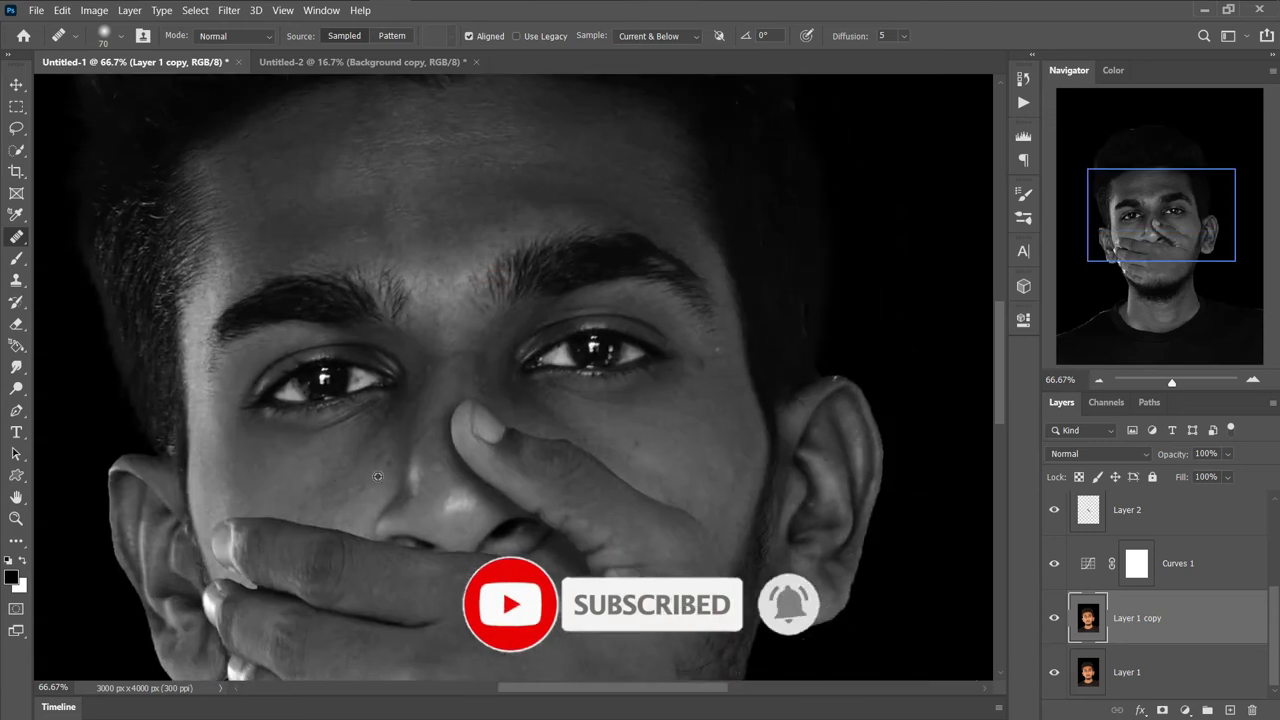
left_click_drag(575, 511, 655, 391)
key("ctrl+0")
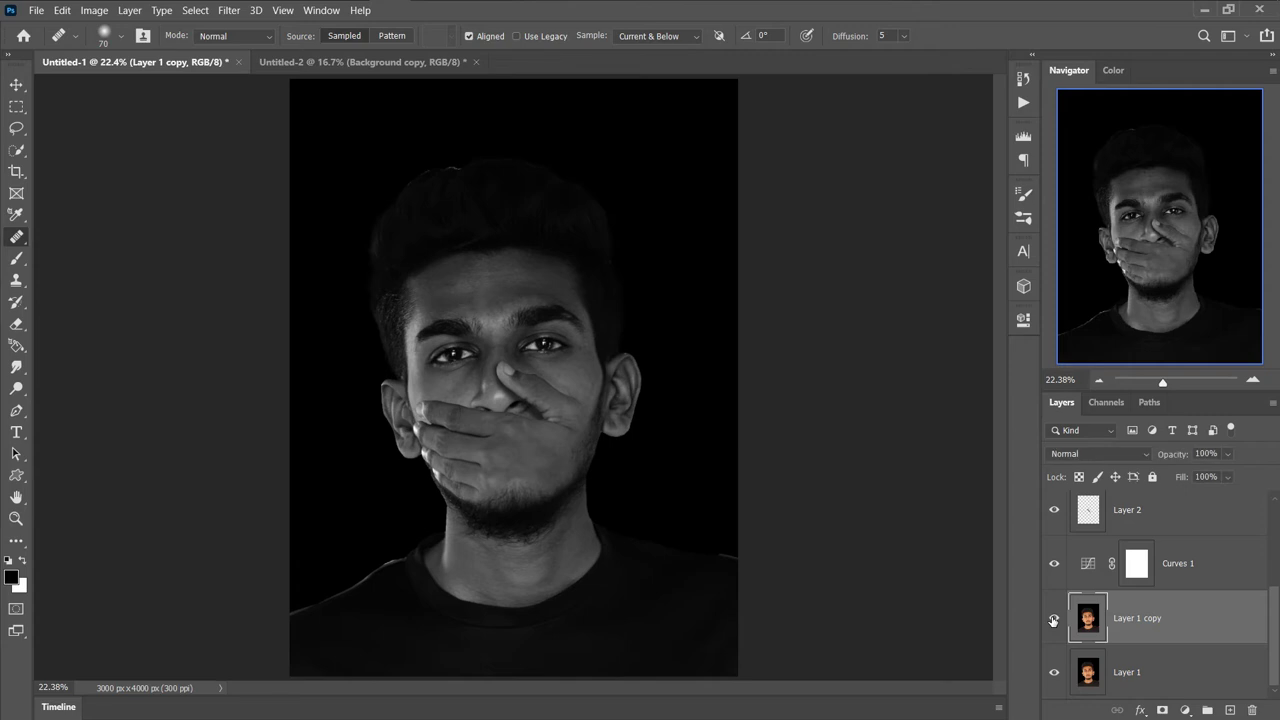
- Stamp all visible layers into a new layer at the top of the stack and convert it for smart filters
key("alt+period")
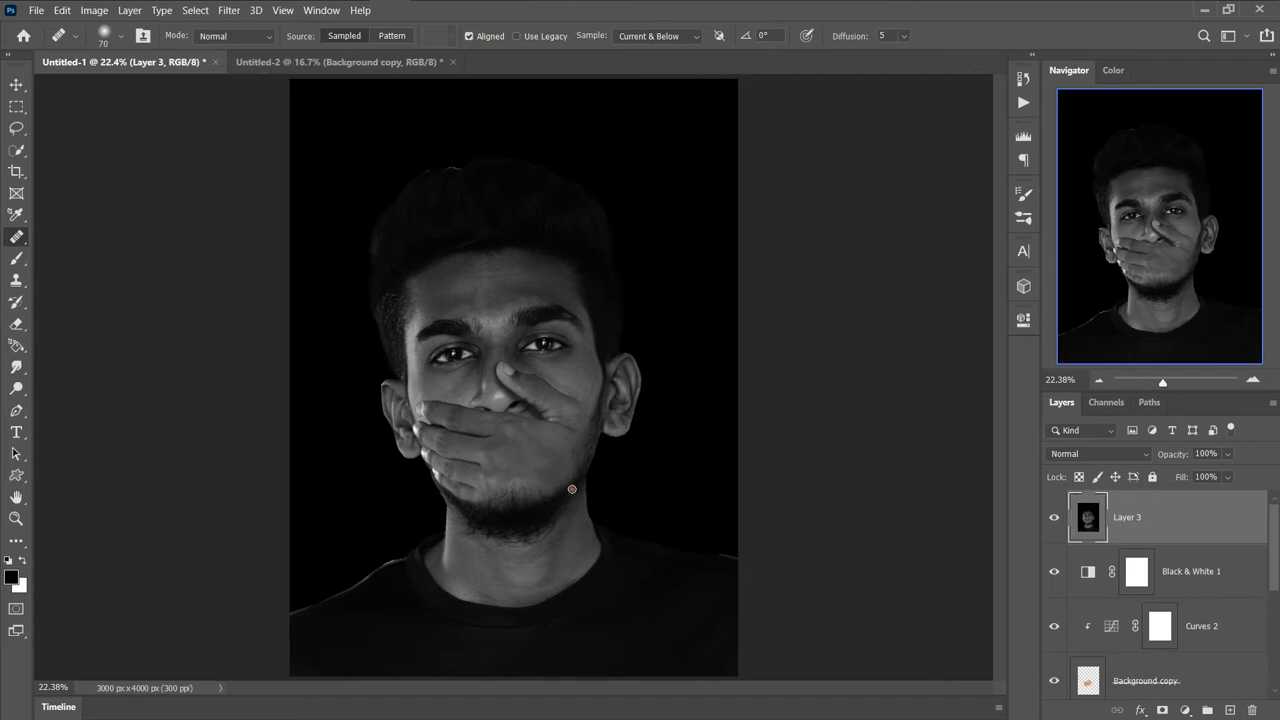
left_click(229, 10)
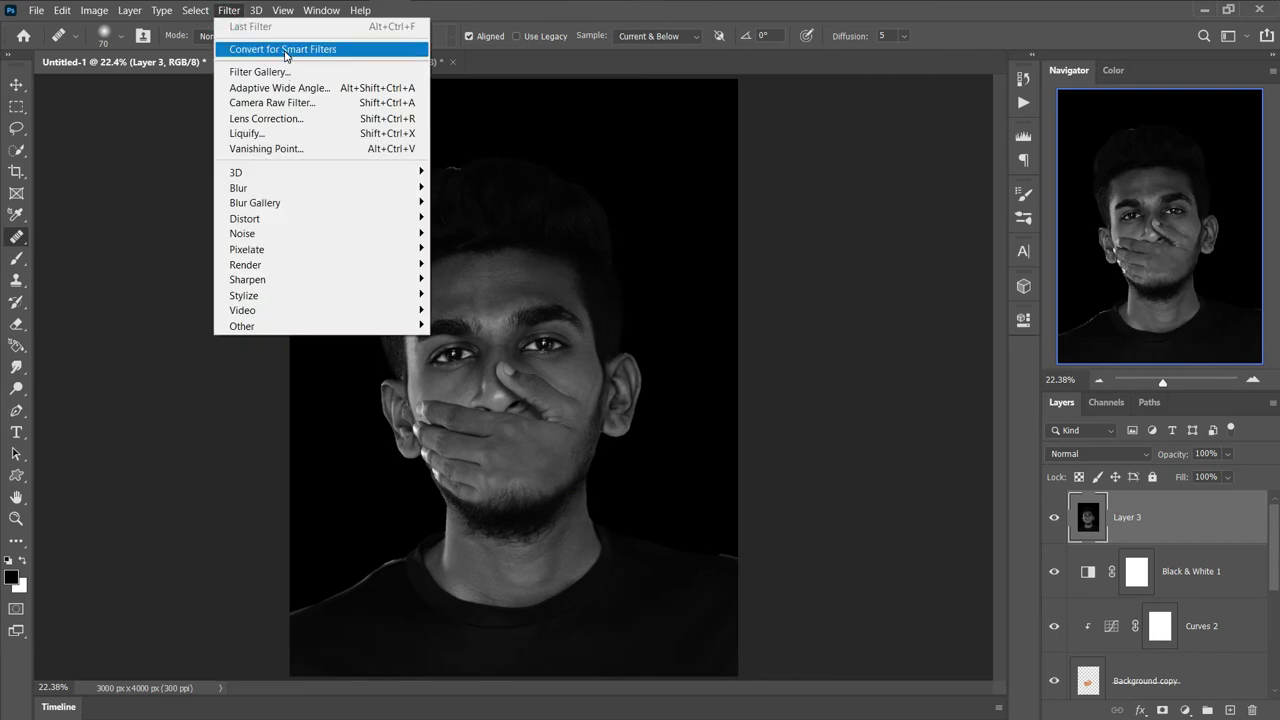
left_click(285, 50)
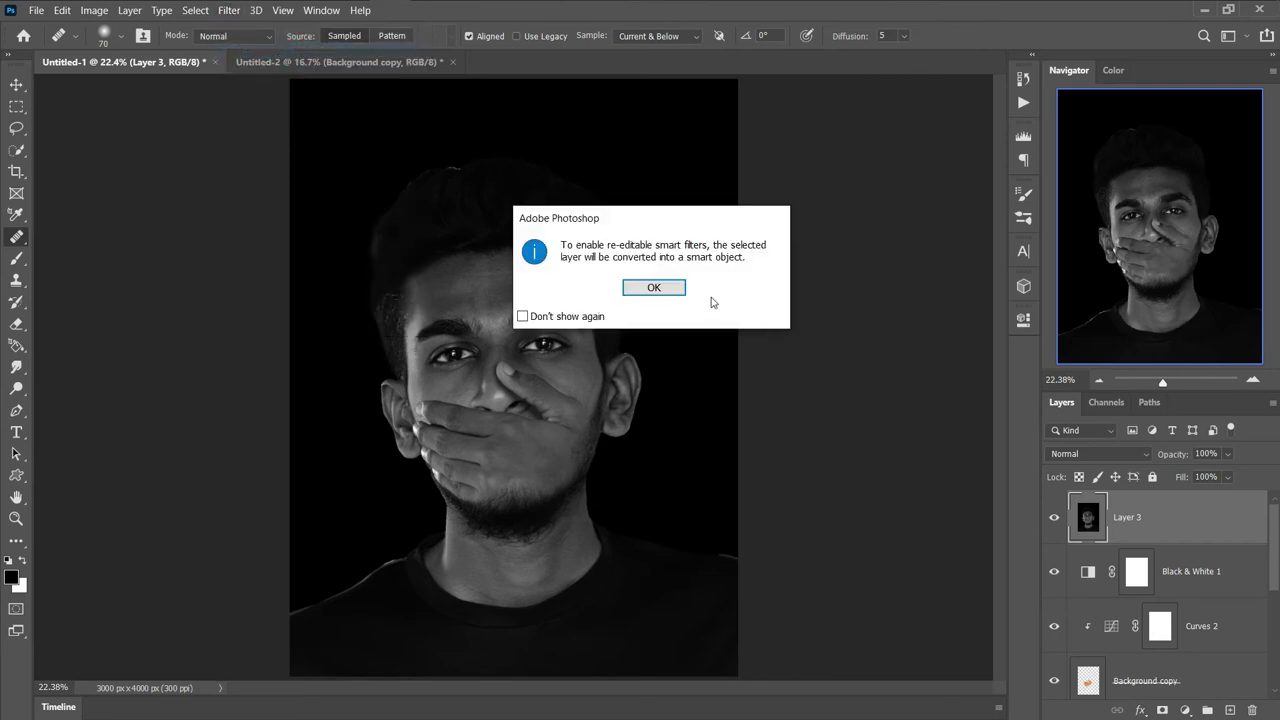
left_click(655, 289)
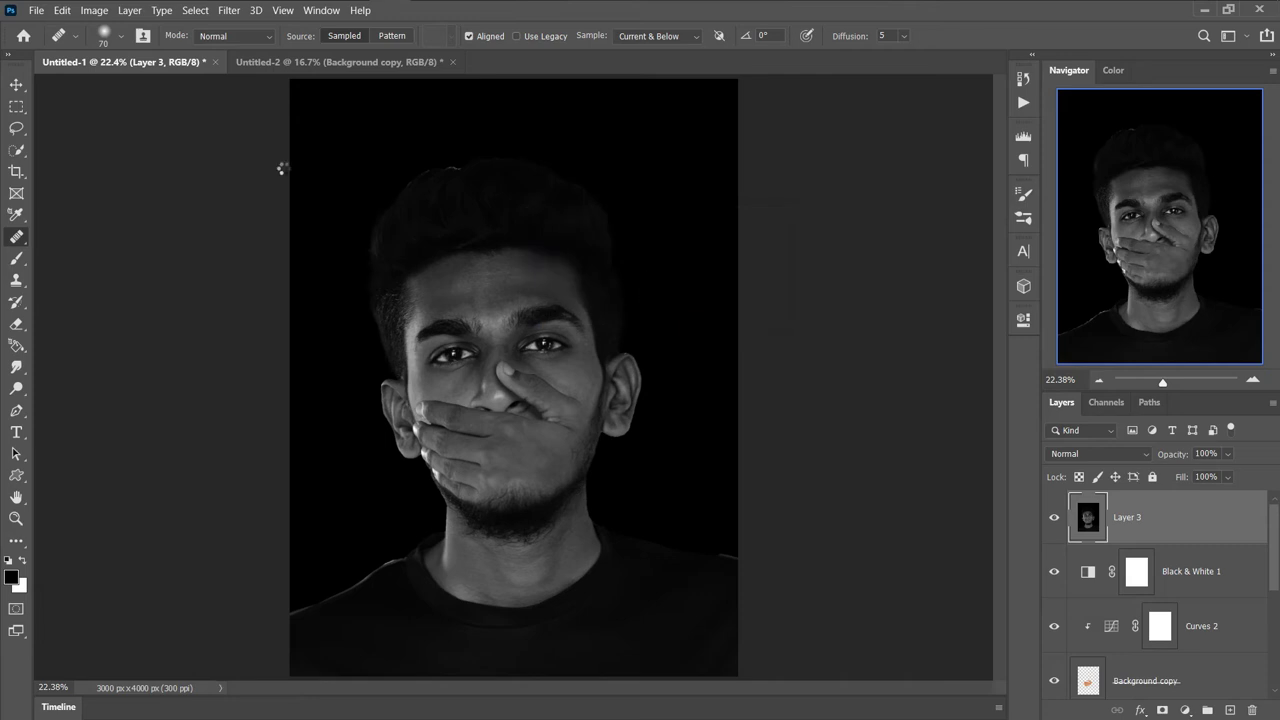
- Start a Camera Raw filter on the stamped layer with Exposure -0.35, Contrast +7 and Highlights +15
left_click(229, 11)
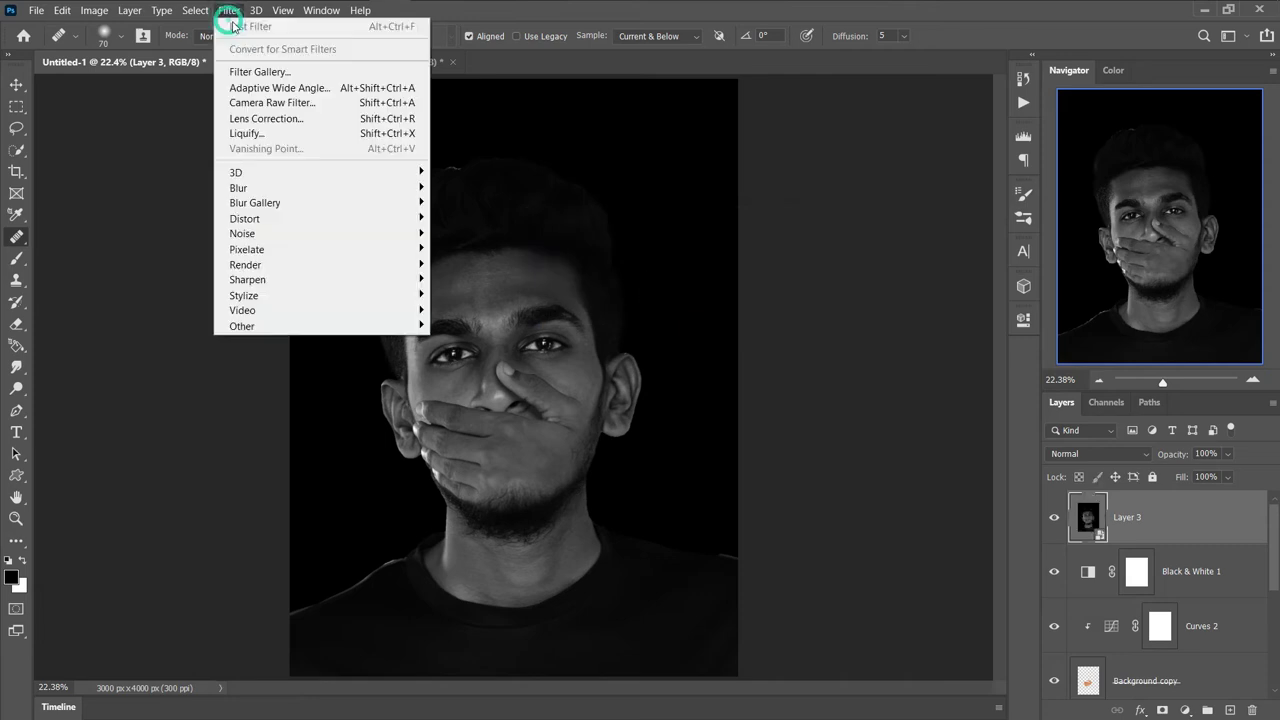
left_click(280, 102)
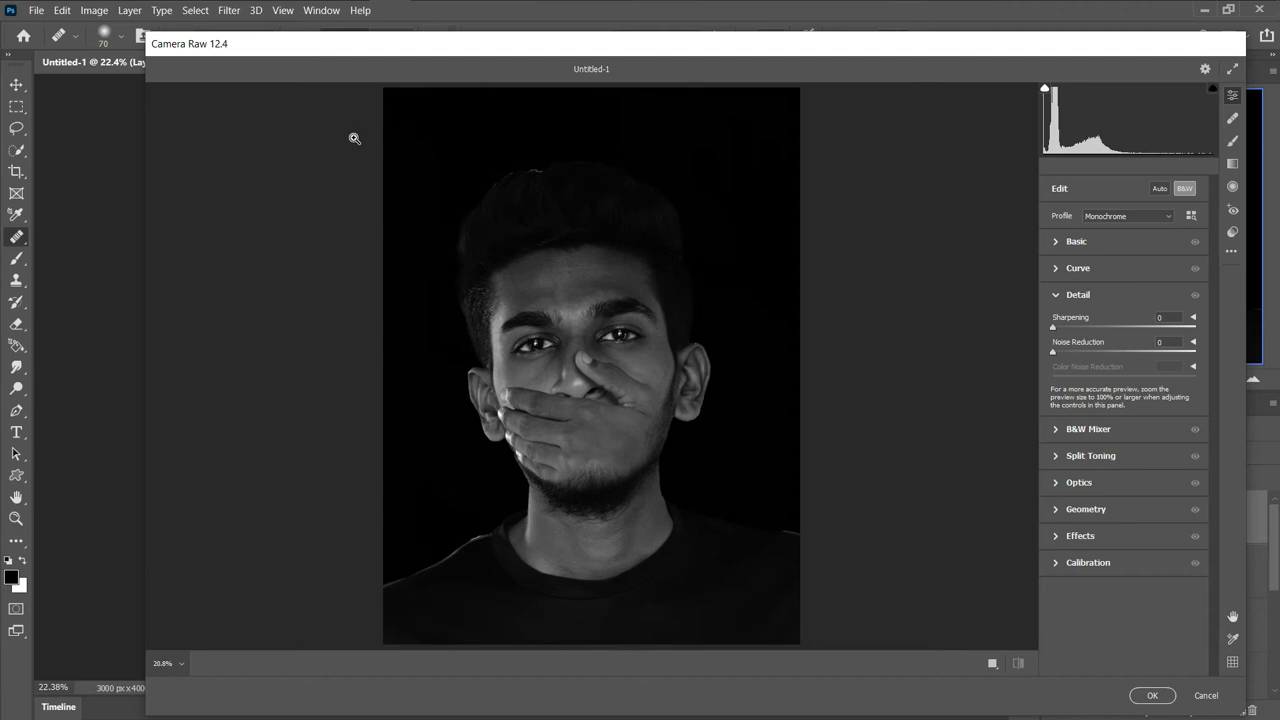
left_click(1103, 249)
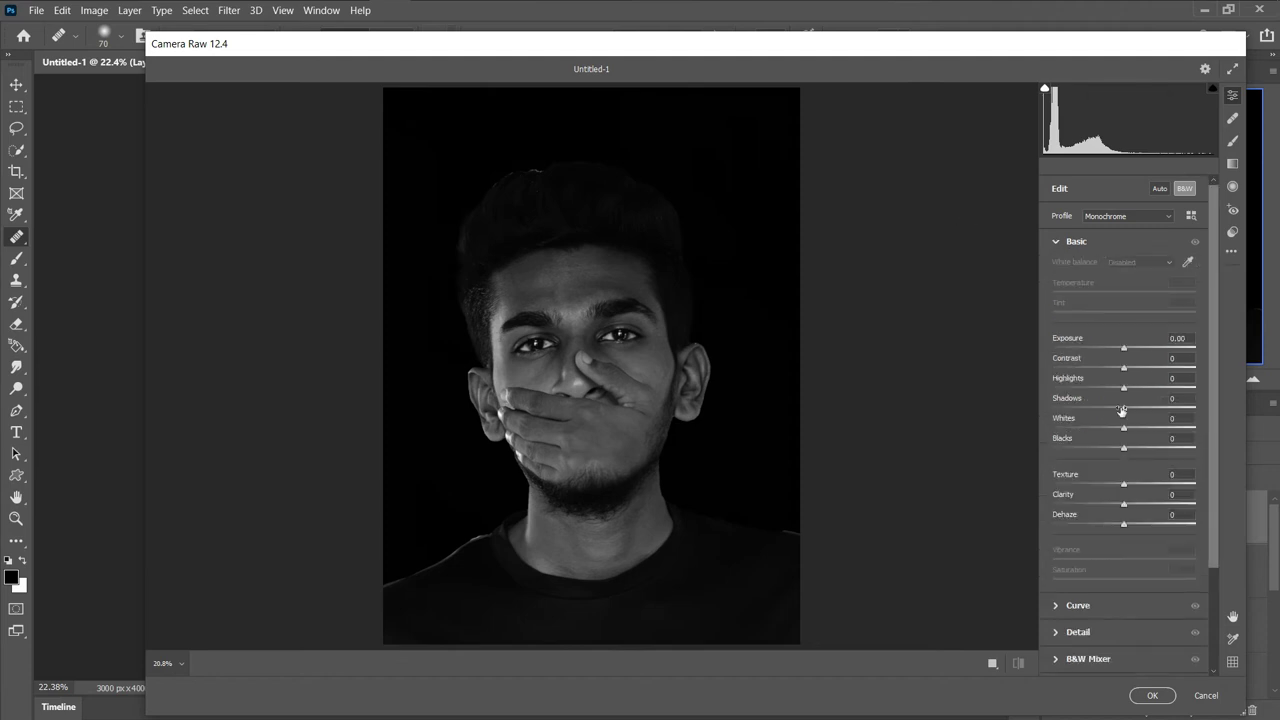
left_click(1134, 350)
left_click_drag(1134, 353, 1119, 348)
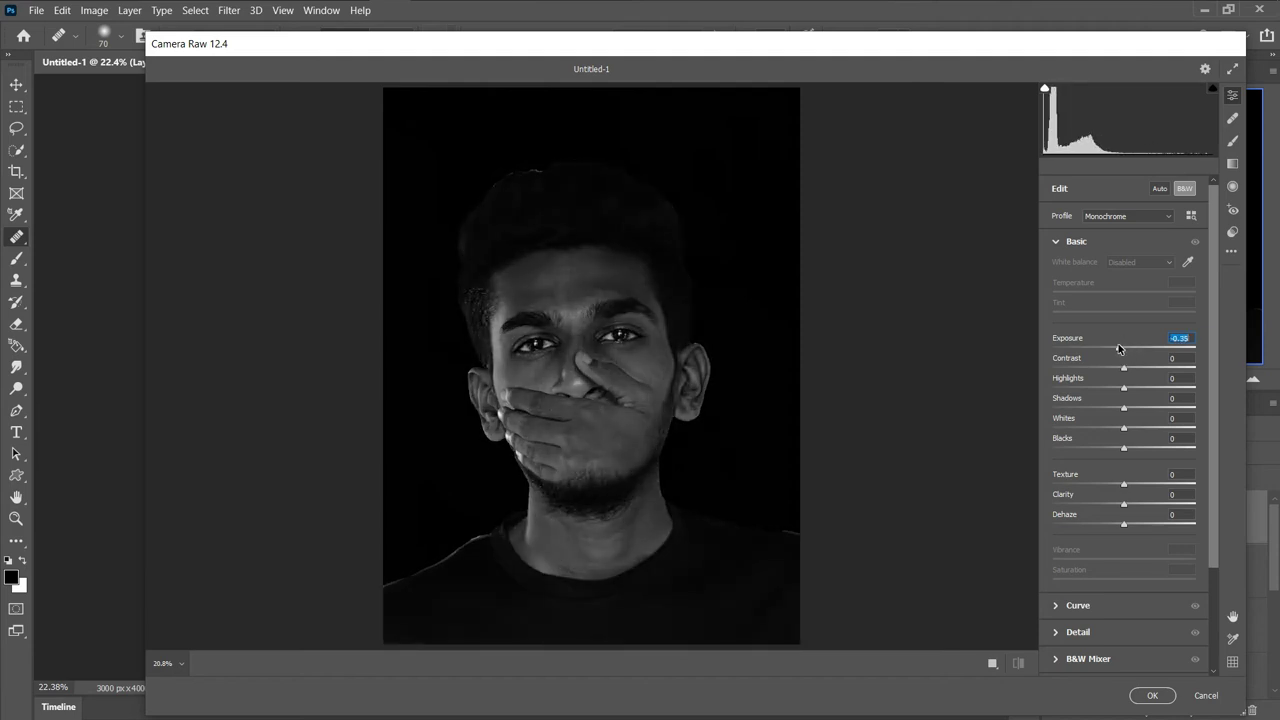
left_click(1128, 371)
mouse_move(1130, 371)
left_mouse_down()
mouse_move(1150, 367)
mouse_move(1112, 367)
mouse_move(1148, 367)
left_mouse_up()
left_click(1127, 369)
left_click_drag(1099, 386, 1136, 393)
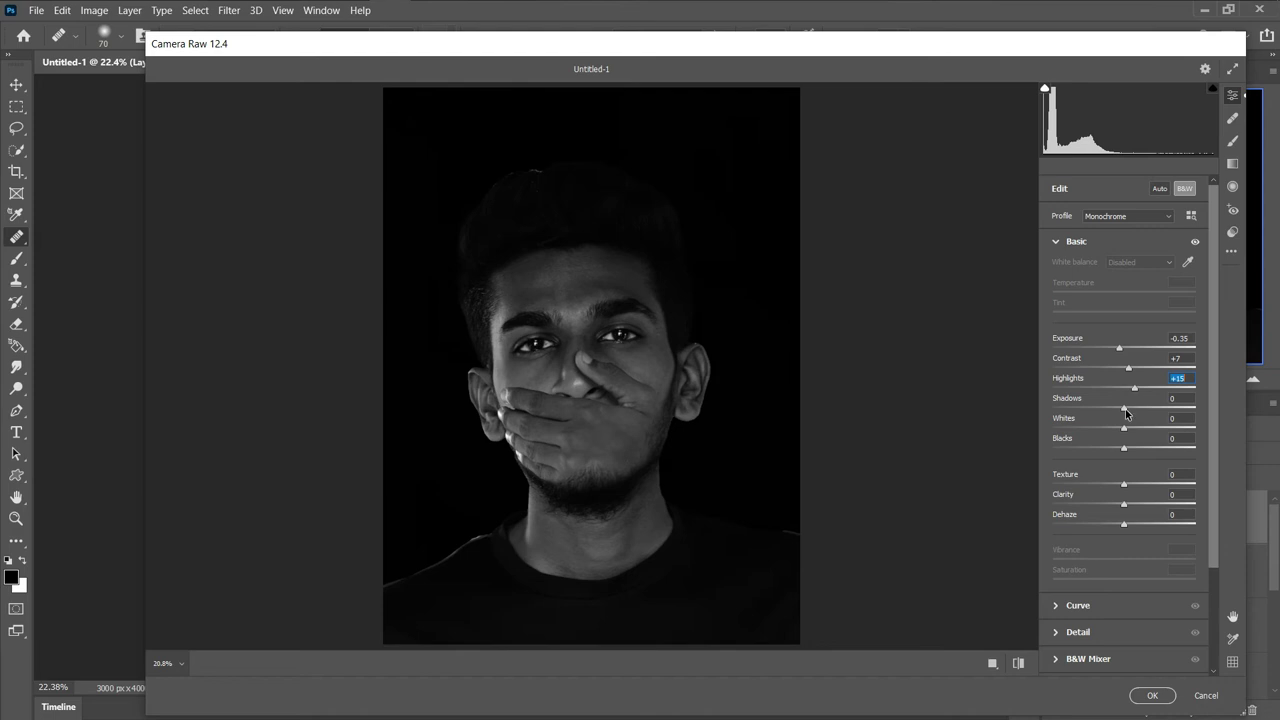
- Set the Camera Raw Shadows to -5, Whites to +22, Blacks to +4 and Clarity to -18
left_click(1125, 409)
left_click_drag(1124, 408, 1123, 415)
left_click_drag(1126, 431, 1151, 429)
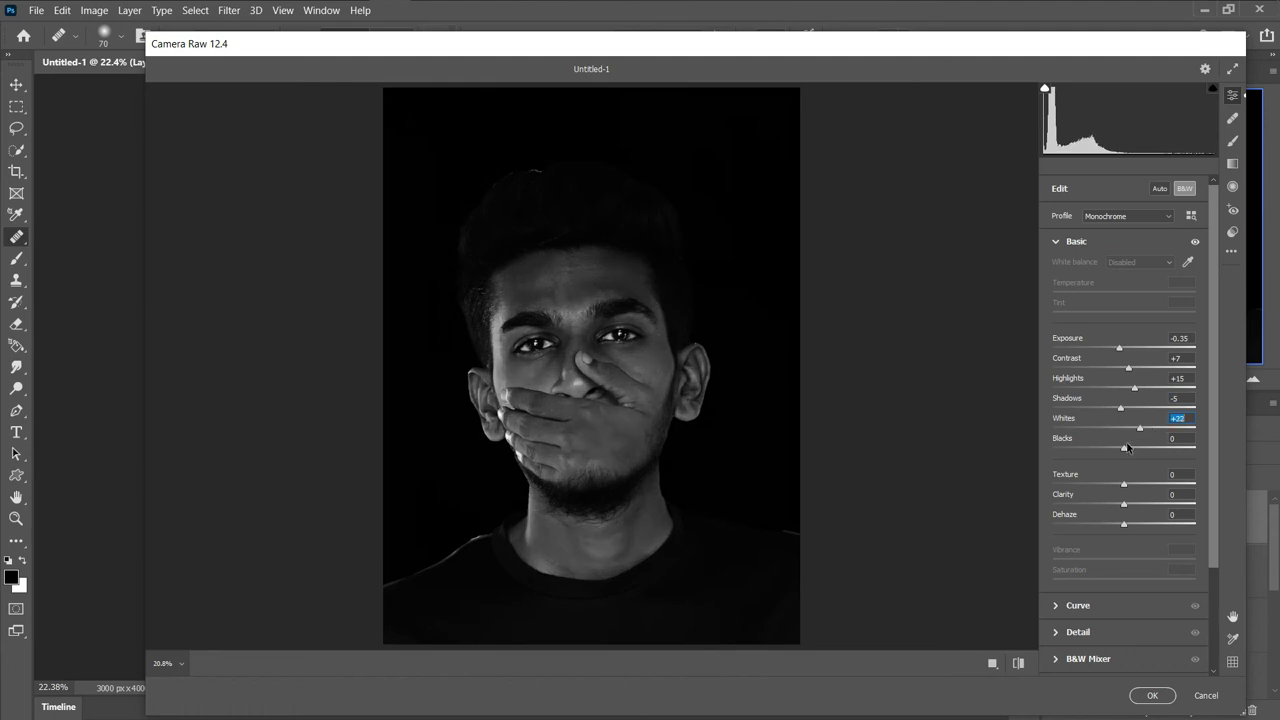
mouse_move(1121, 451)
left_mouse_down()
mouse_move(1098, 447)
mouse_move(1126, 450)
left_mouse_up()
mouse_move(1124, 504)
left_mouse_down()
mouse_move(1138, 505)
mouse_move(1101, 509)
mouse_move(1135, 516)
mouse_move(1104, 516)
left_mouse_up()
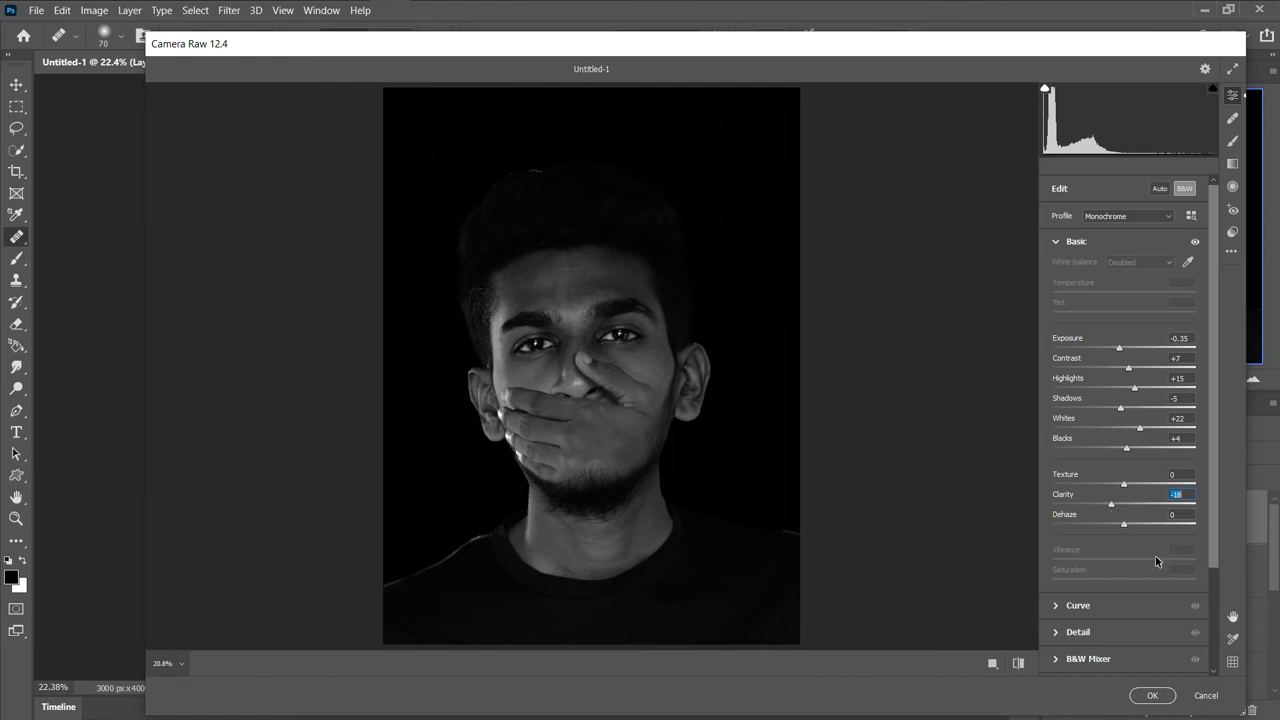
- Set the Camera Raw detail adjustments to Sharpening 45 and Noise Reduction 17
scroll(1156, 561, "down", 3)
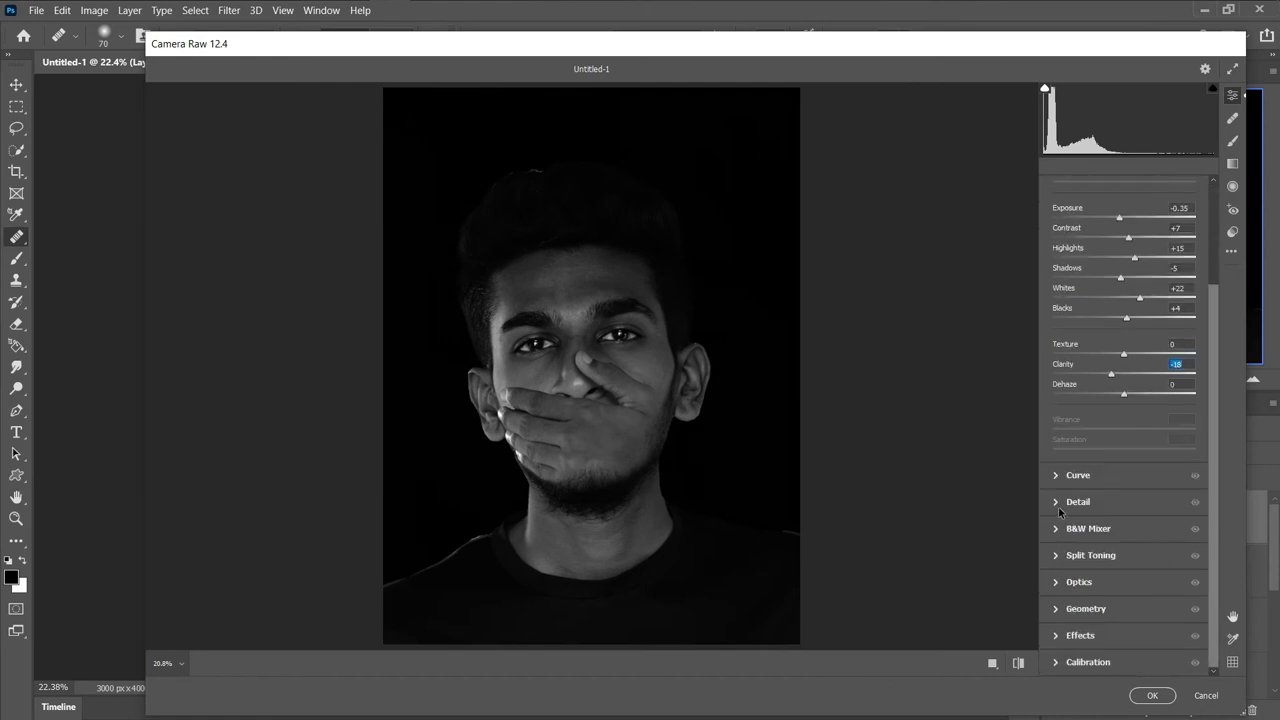
left_click(1096, 505)
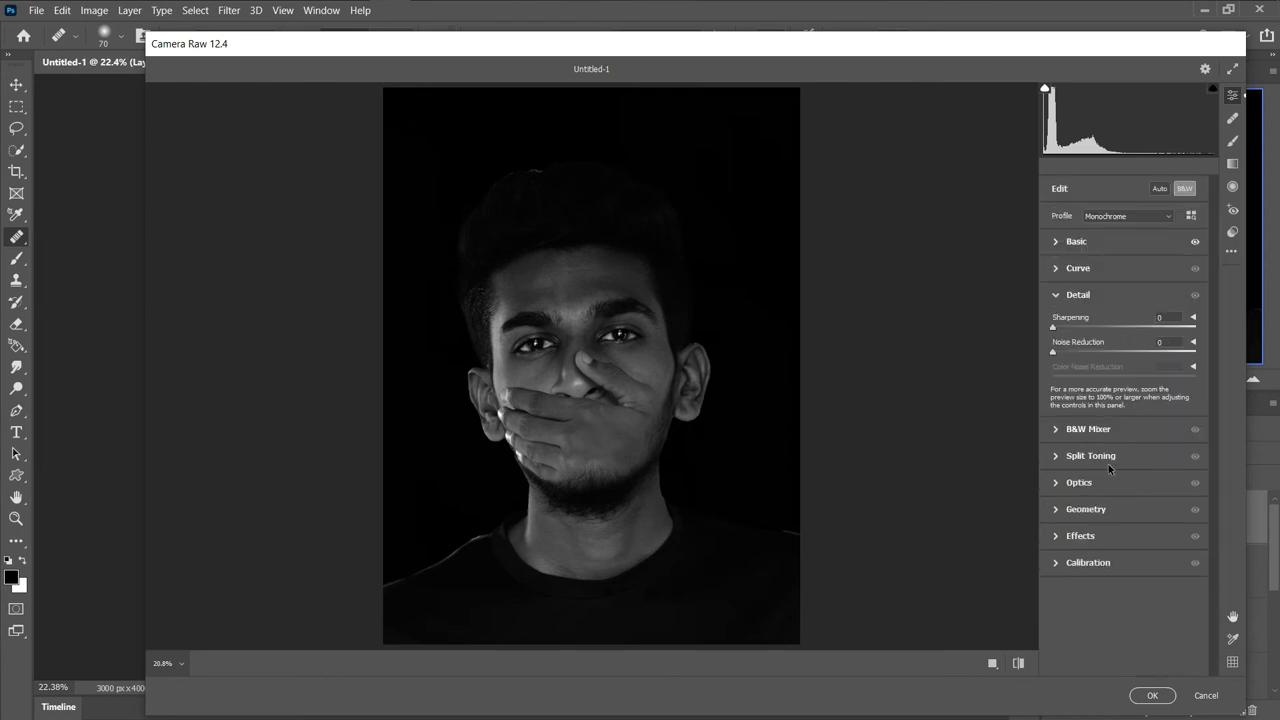
left_click(1095, 327)
left_click(1077, 352)
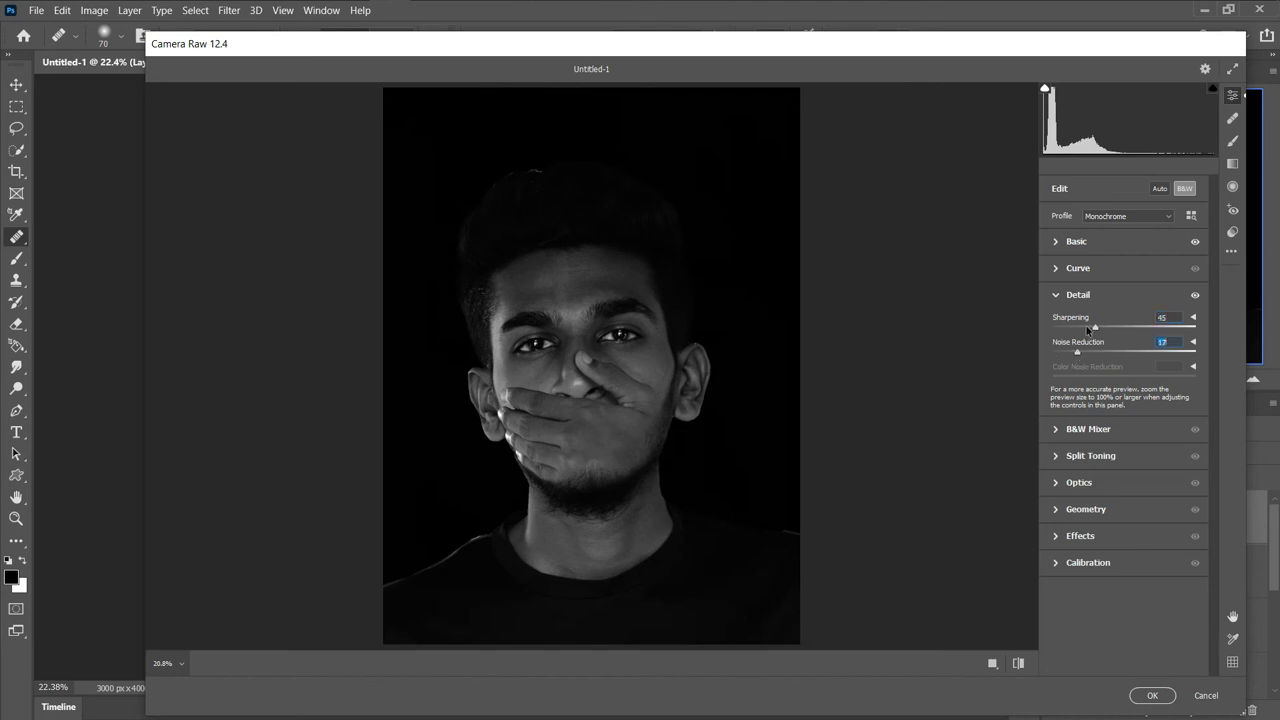
- Adjust the parametric curve to Lights +45 and Shadows +2, and apply the Camera Raw filter
left_click(1092, 274)
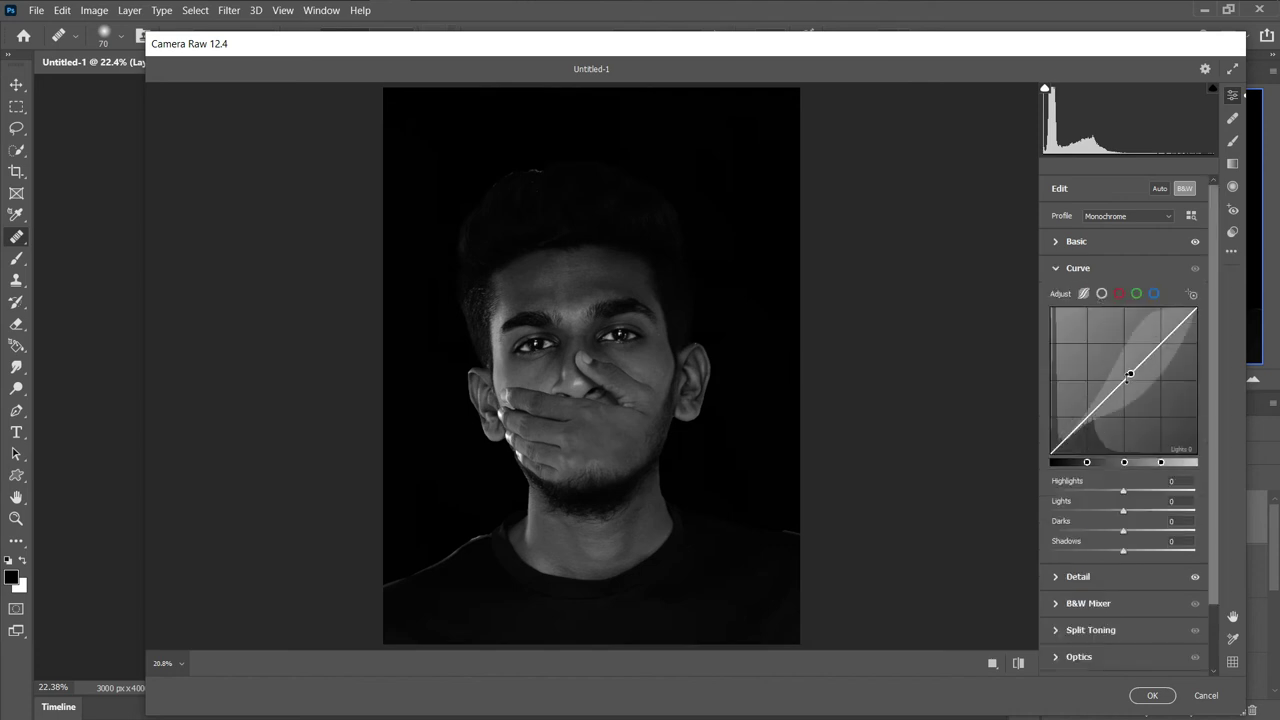
mouse_move(1127, 380)
left_mouse_down()
mouse_move(1130, 344)
mouse_move(1131, 374)
mouse_move(1130, 351)
mouse_move(1127, 364)
left_mouse_up()
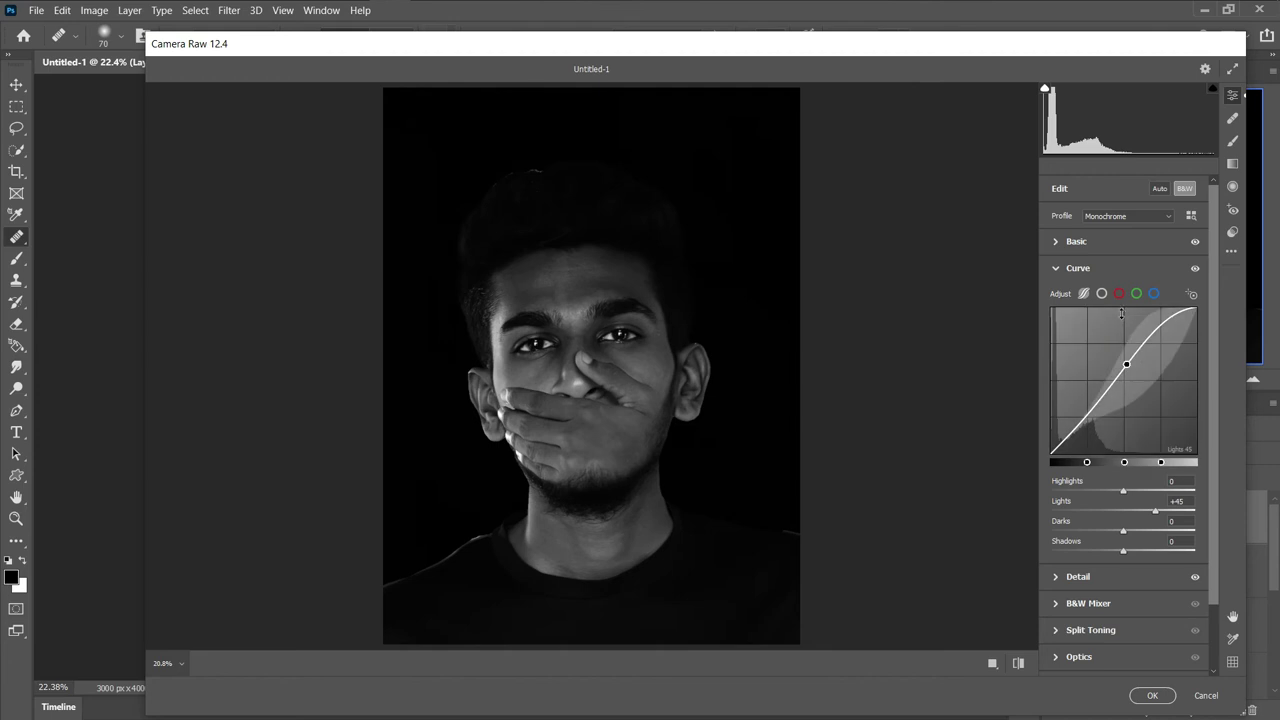
mouse_move(1076, 428)
left_mouse_down()
mouse_move(1072, 445)
mouse_move(1072, 433)
left_mouse_up()
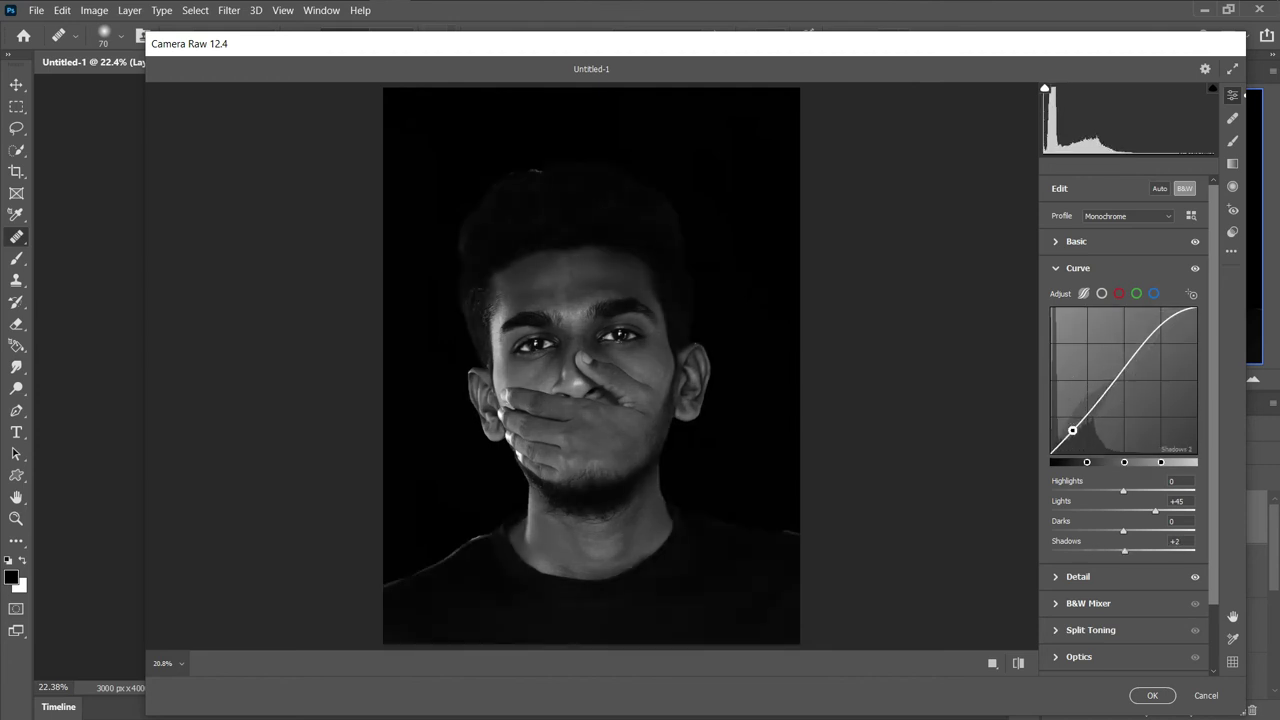
left_click(1172, 268)
left_click(1155, 693)
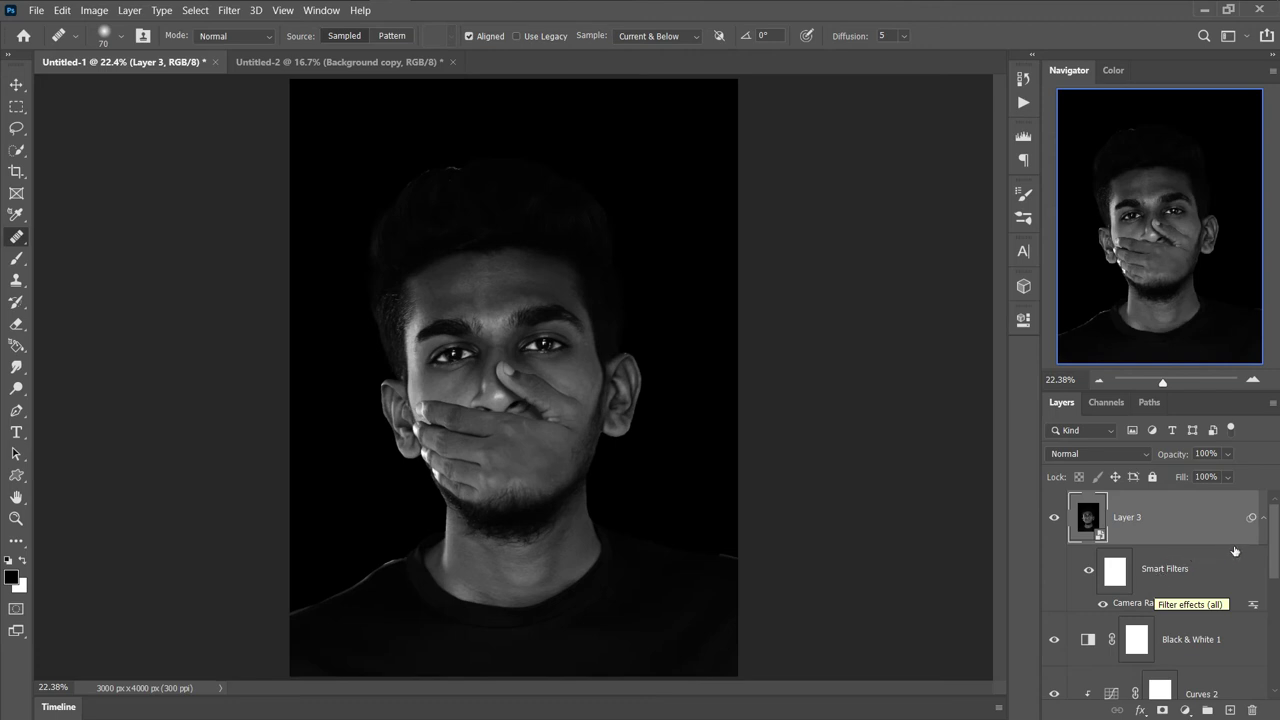
- Collapse the smart filter list and add a Color Lookup adjustment on top using the LateSunset.3DL LUT
left_click(1264, 519)
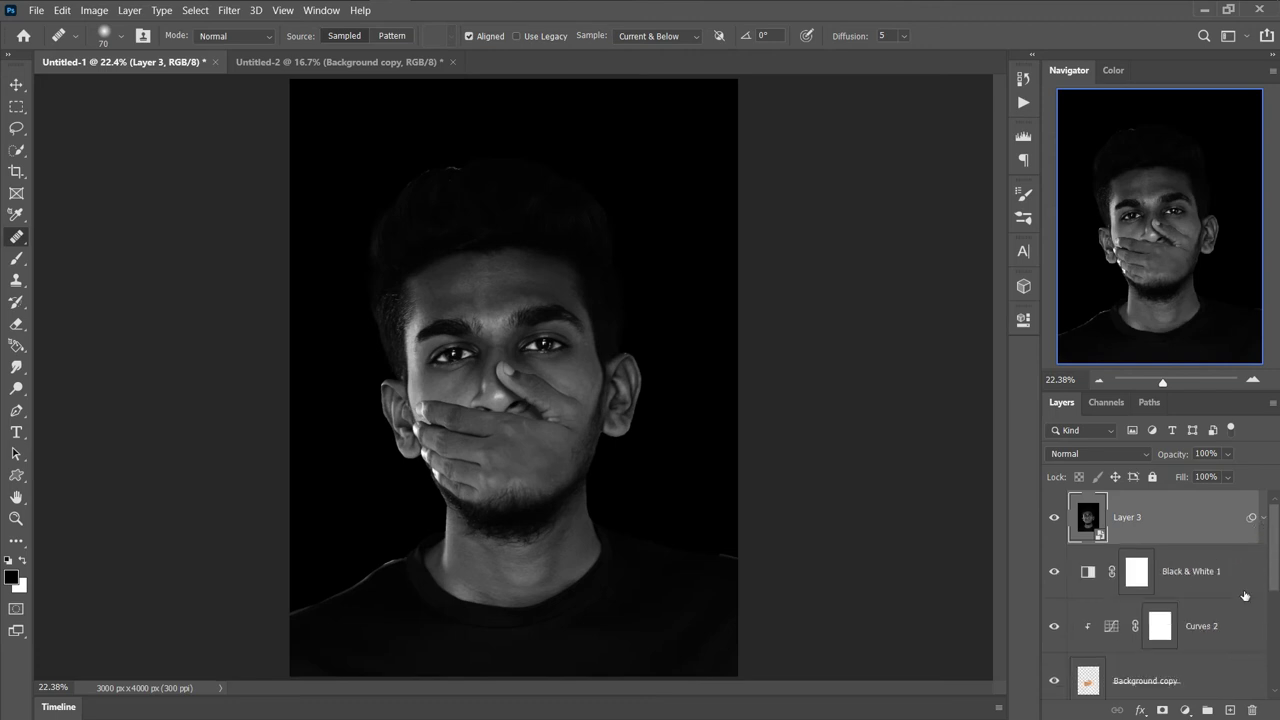
left_click(1186, 710)
left_click(1183, 622)
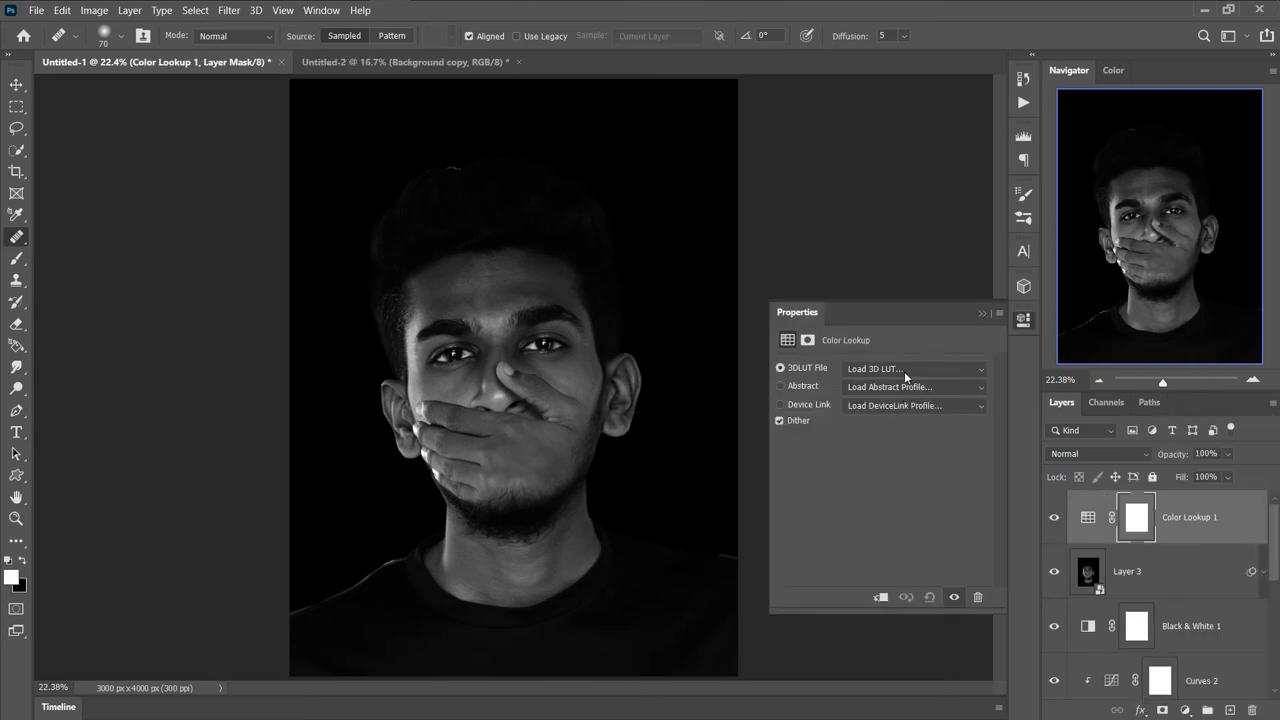
left_click(904, 371)
left_click(894, 369)
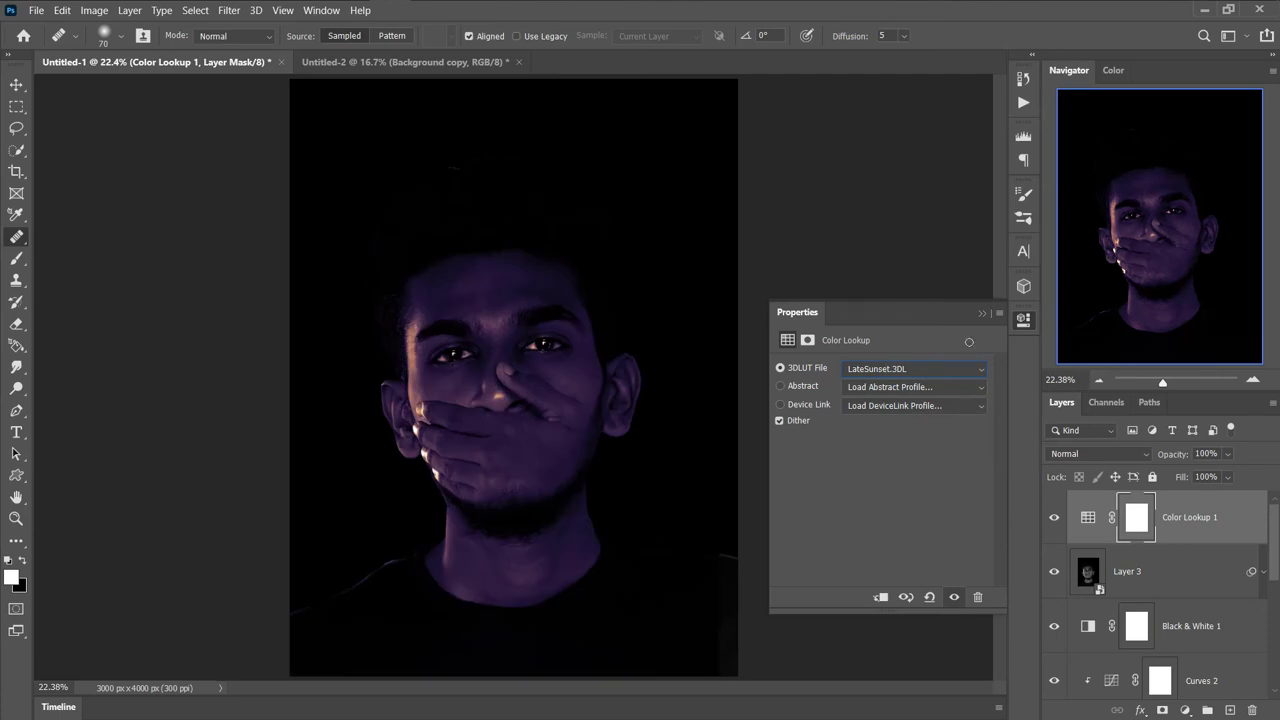
- Try the 3D LUTs from 2Strip.look through DropBlues.3DL and settle on a neutral look with slightly faded blacks
left_click(967, 377)
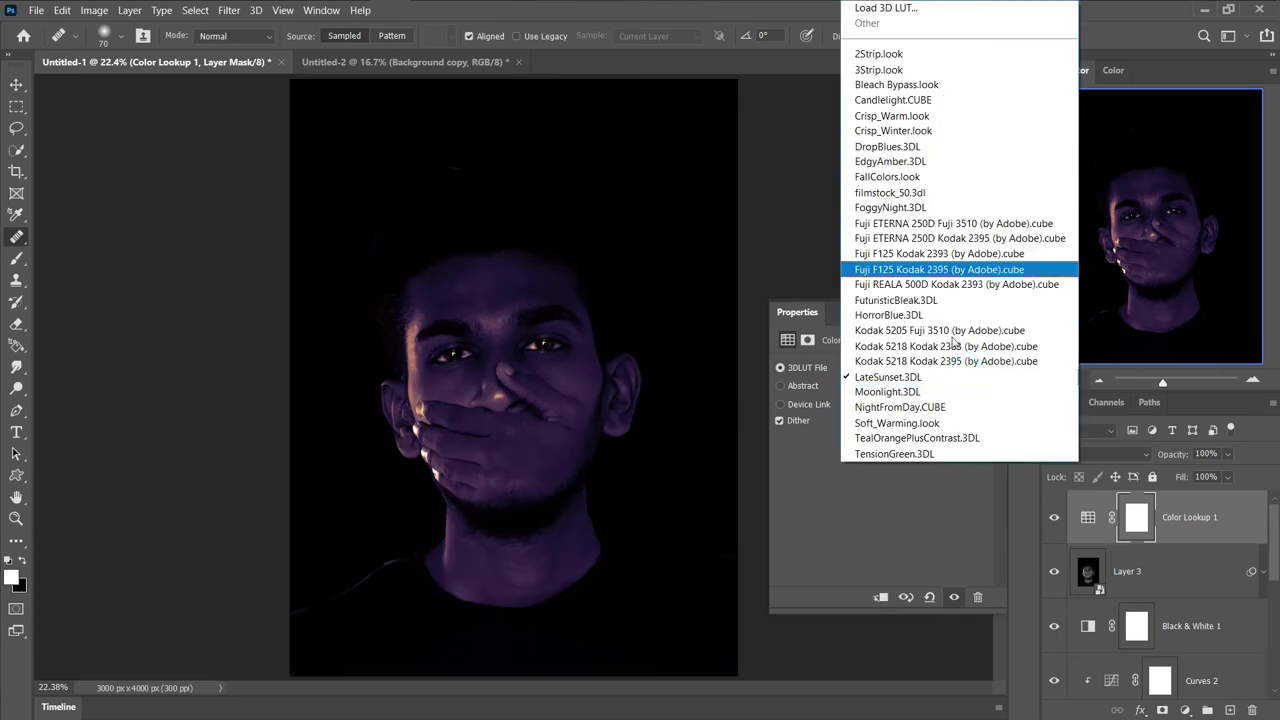
left_click(940, 54)
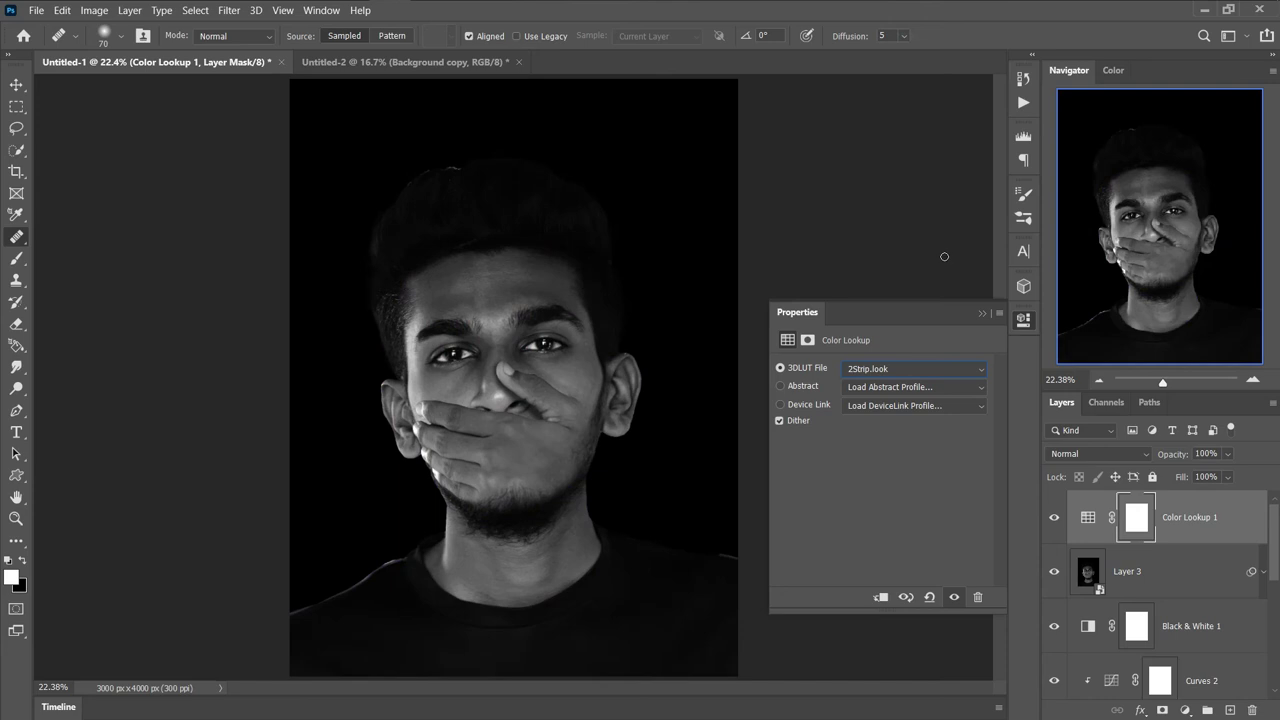
key("Down")
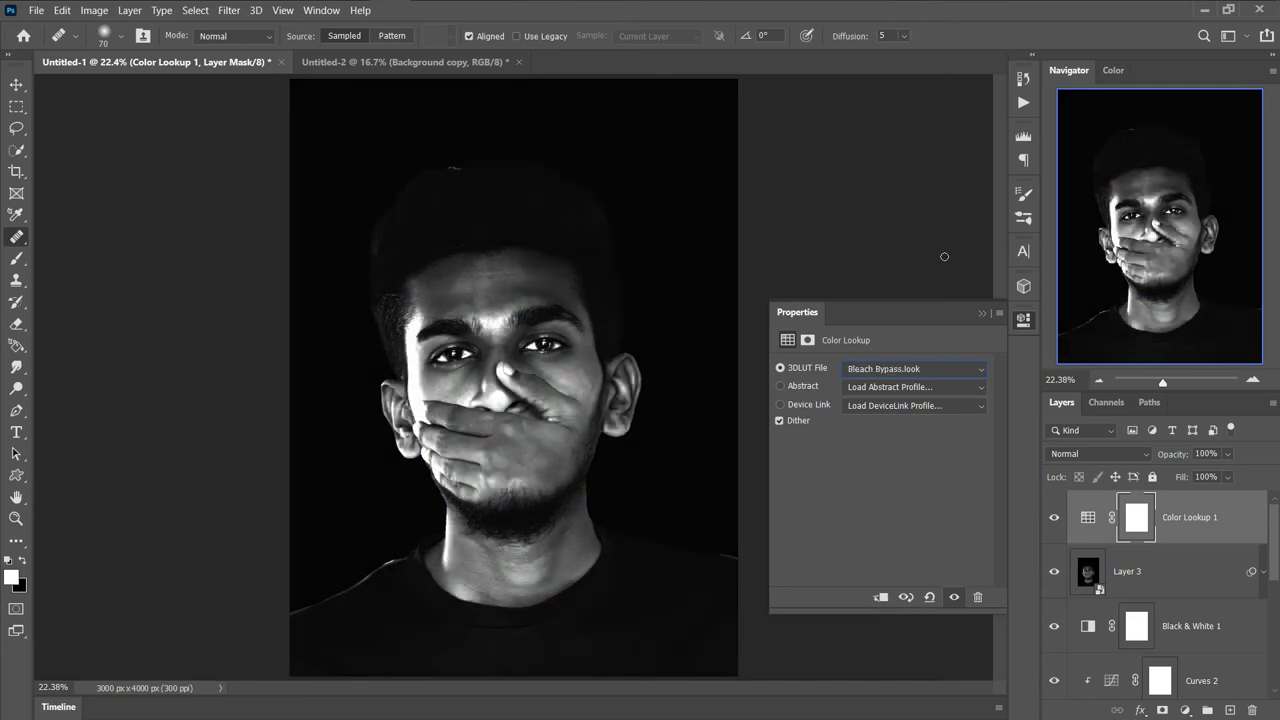
key("Down")
key("Down")
key("Down")
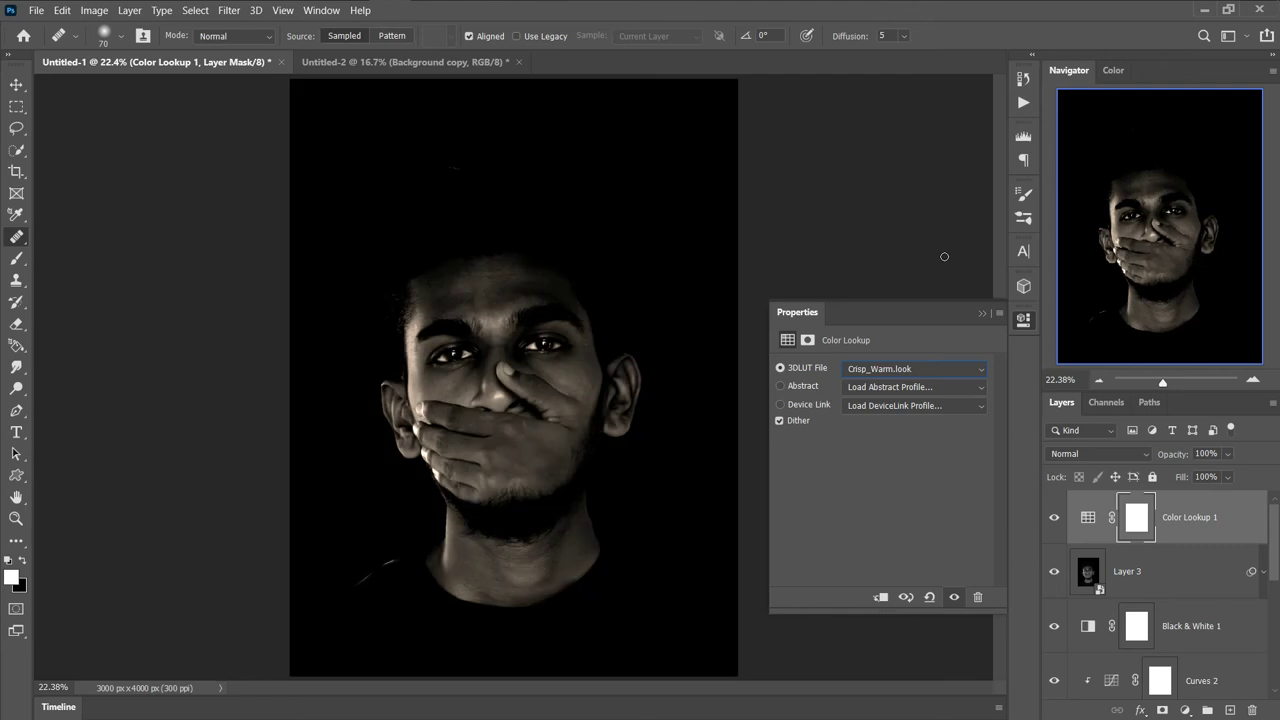
key("Down")
key("Down")
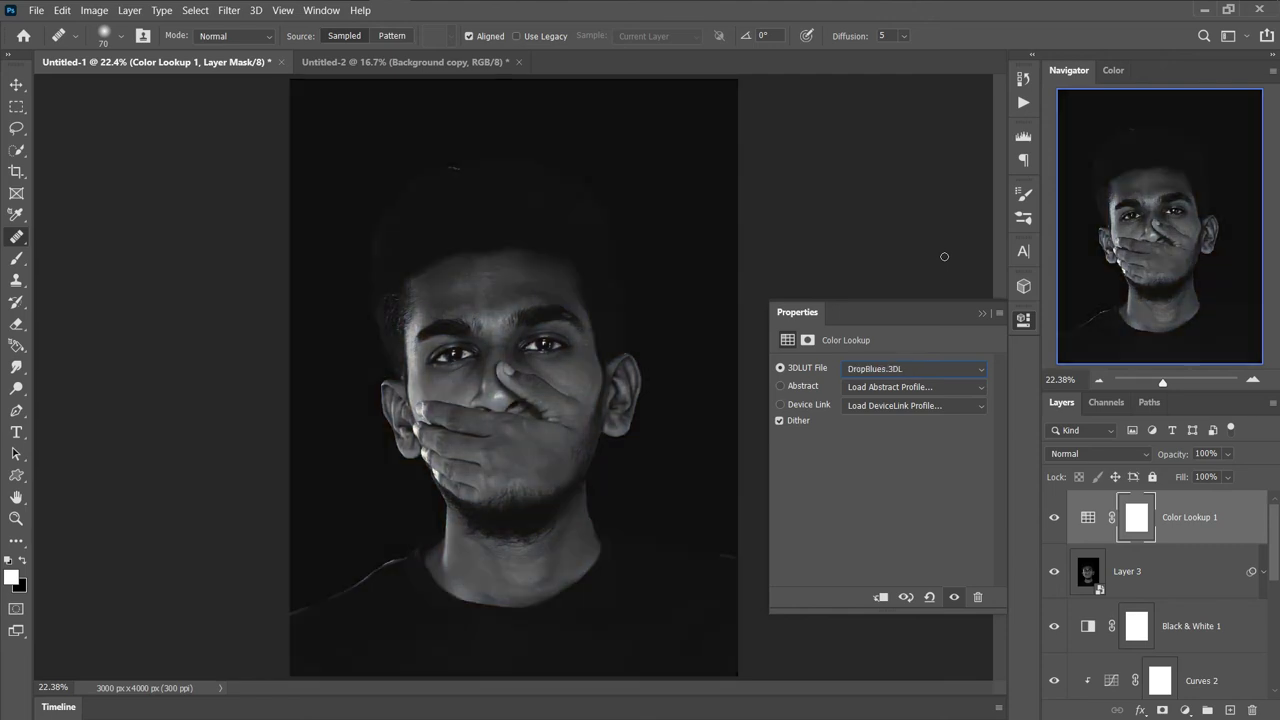
key("Up")
left_click(985, 315)
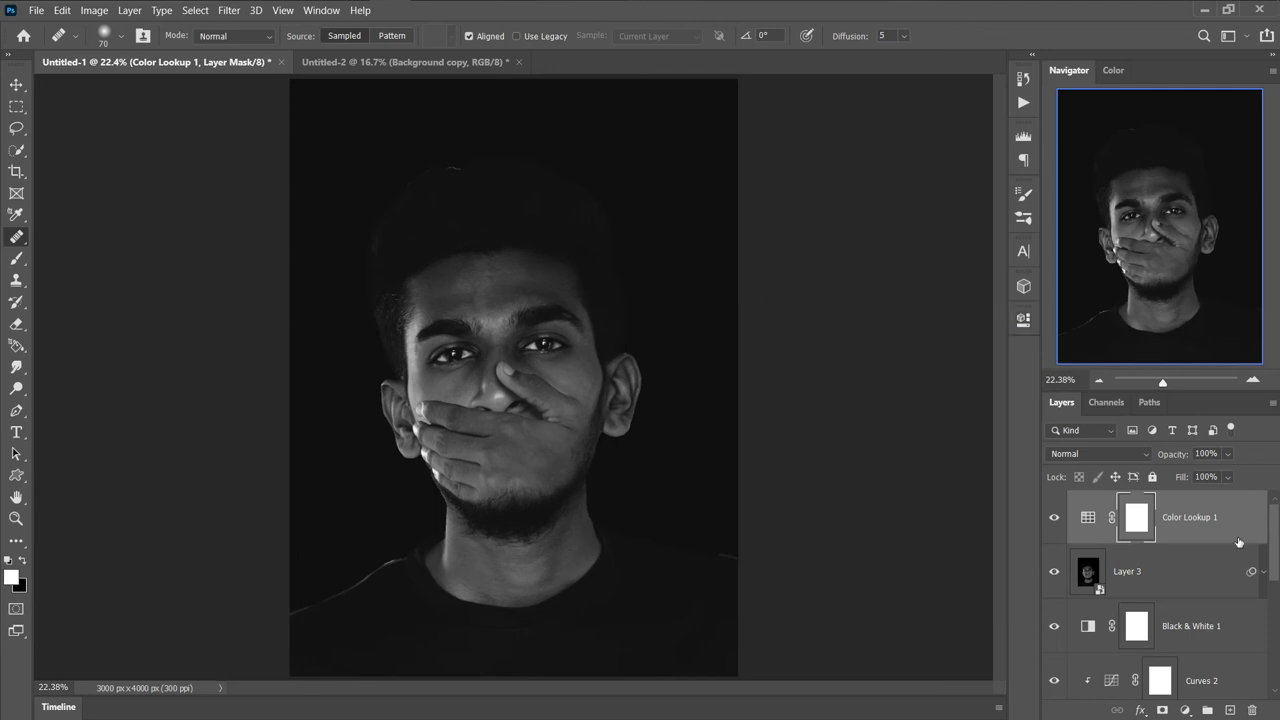
- Lower the Color Lookup adjustment layer's opacity to 68%
left_click(1228, 454)
mouse_move(1217, 474)
left_mouse_down()
mouse_move(1233, 477)
mouse_move(1222, 475)
left_mouse_up()
left_click(1278, 448)
left_click(314, 61)
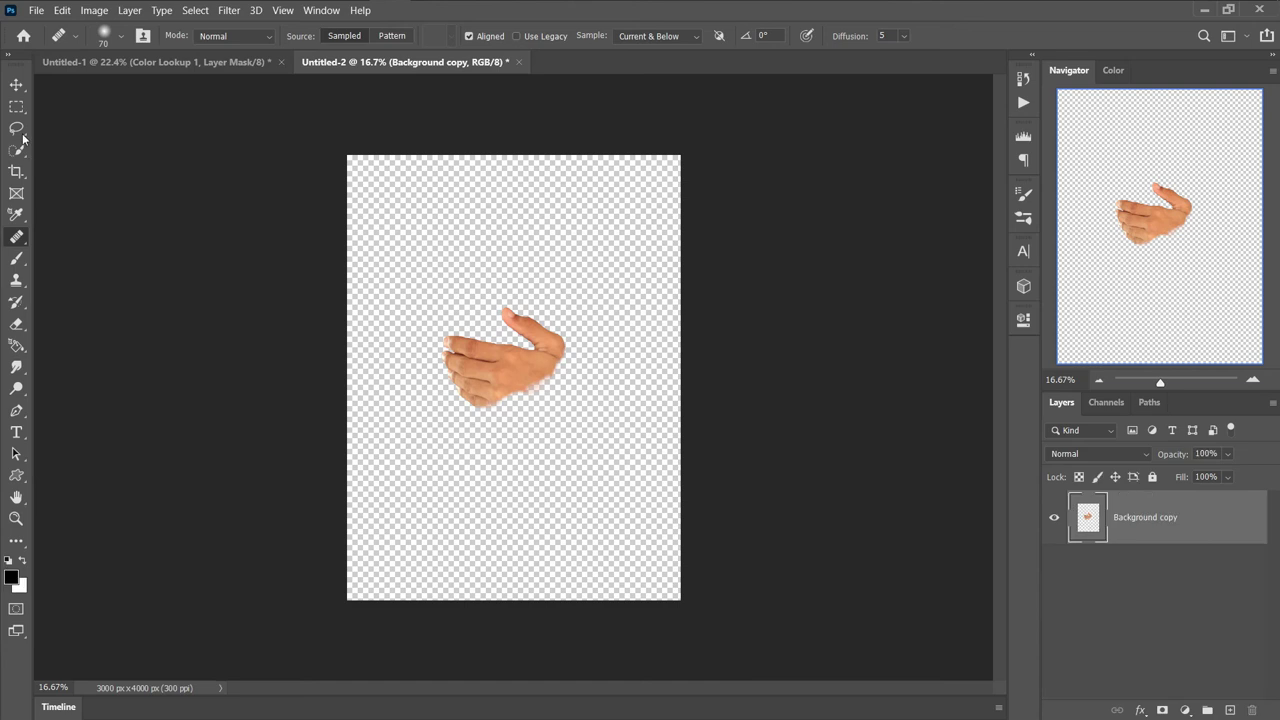
left_click(17, 86)
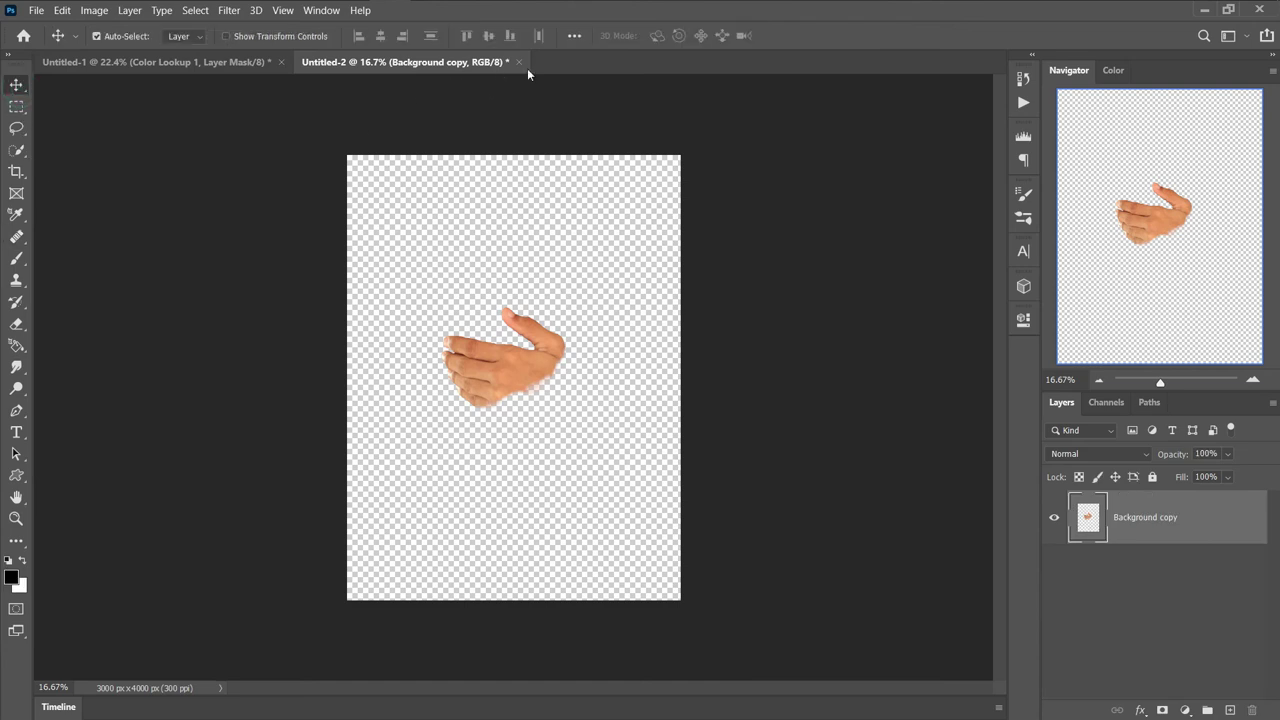
left_click(138, 62)
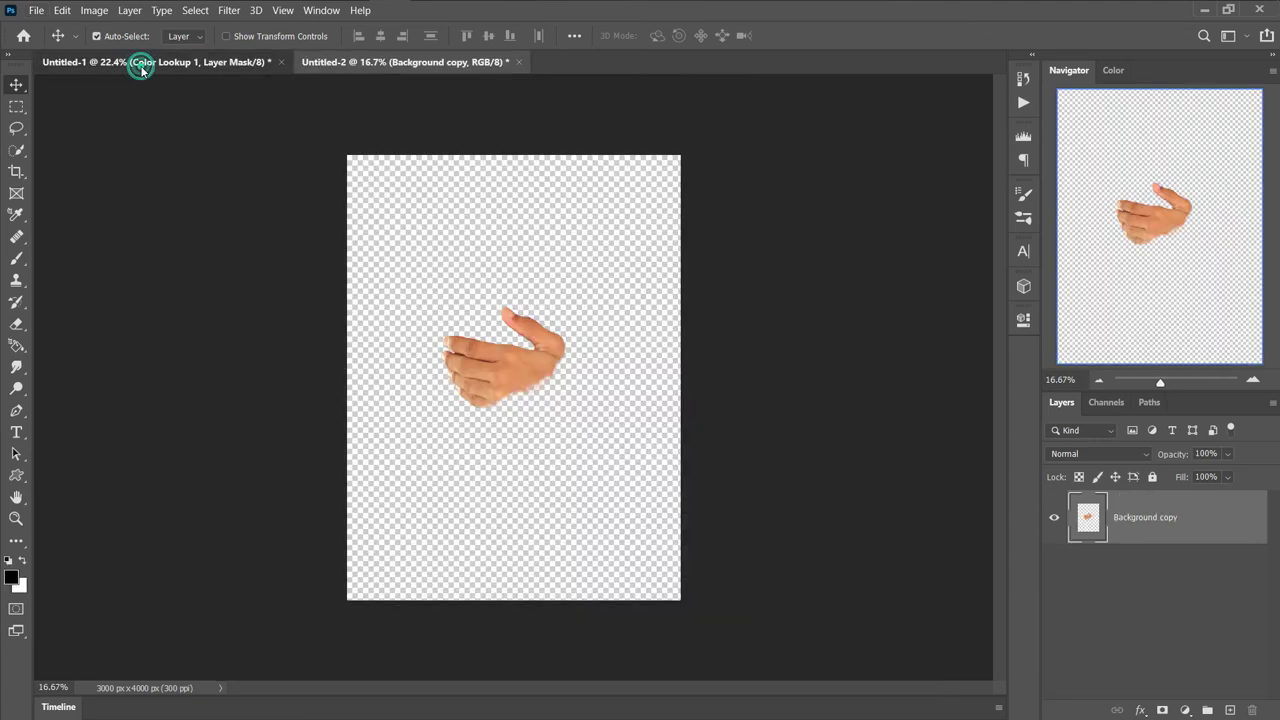
left_click(129, 63)
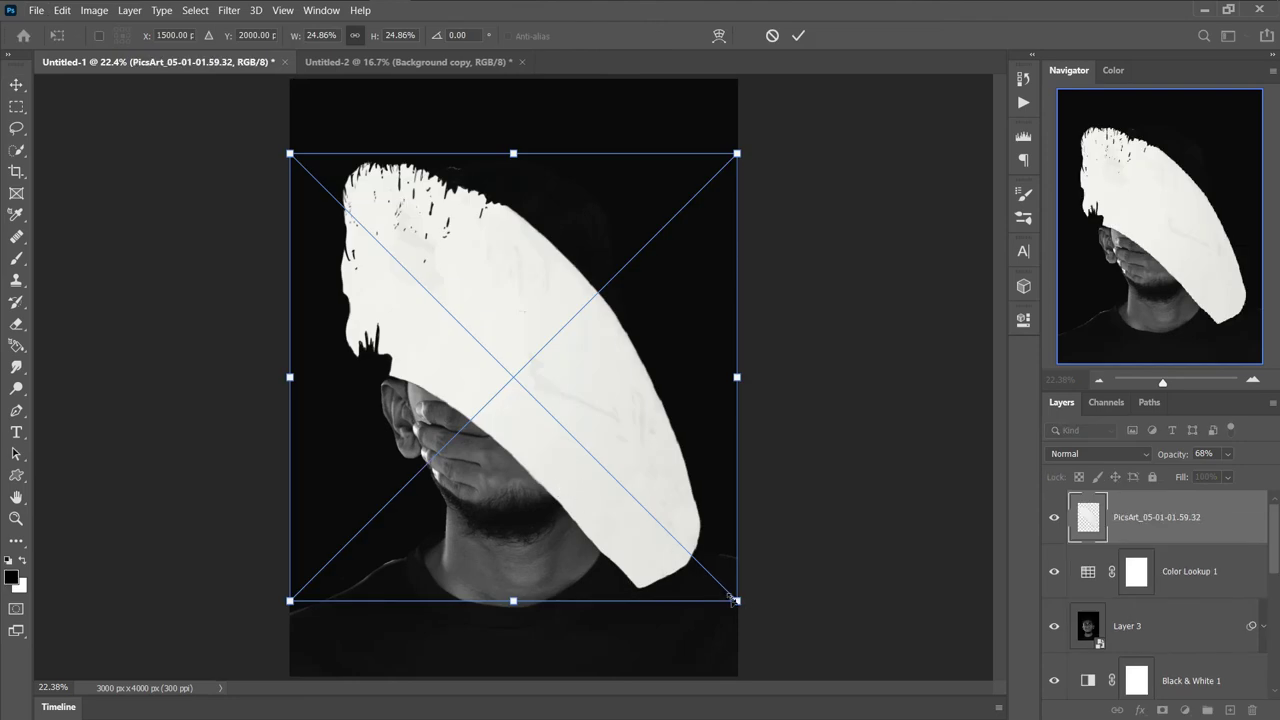
- Place the white brush-stroke image PicsArt_05-01-01.59.32 at about 26% scale, shifted up and slightly left over the man's head
left_click_drag(736, 600, 760, 624)
left_click_drag(615, 478, 574, 409)
left_click_drag(723, 314, 673, 348)
left_click_drag(743, 329, 730, 329)
left_click_drag(650, 372, 657, 364)
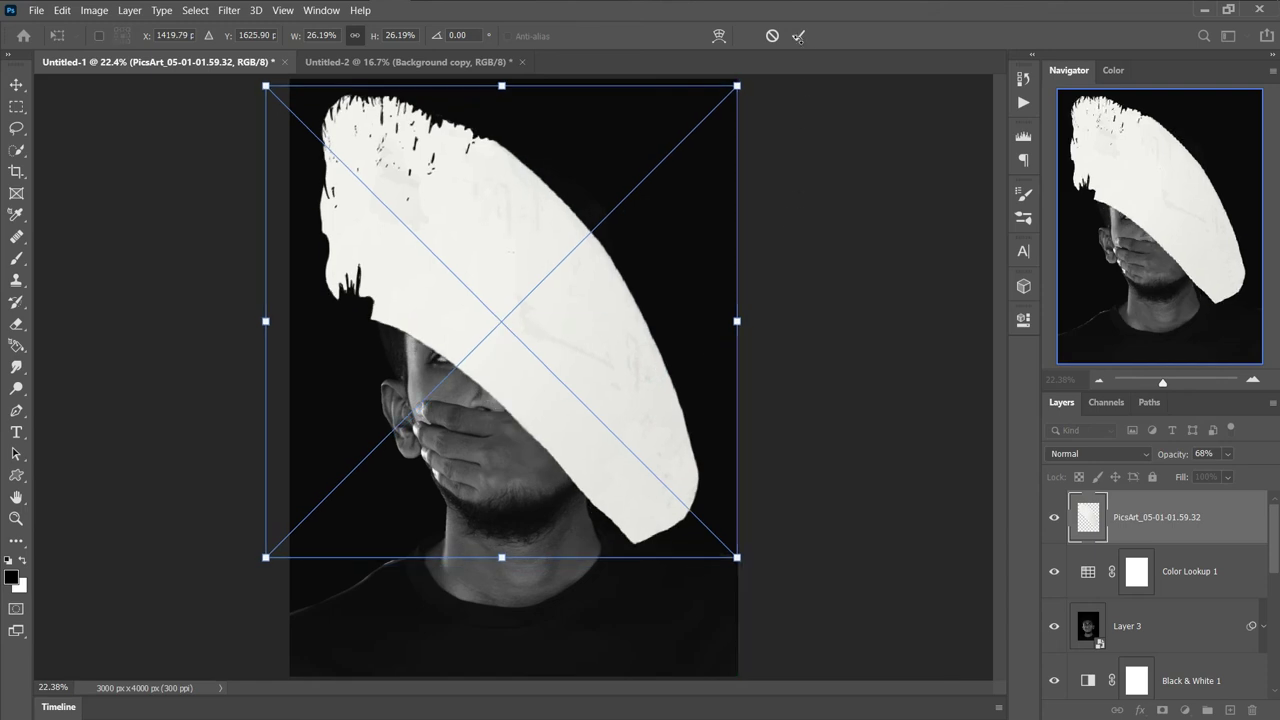
left_click(798, 35)
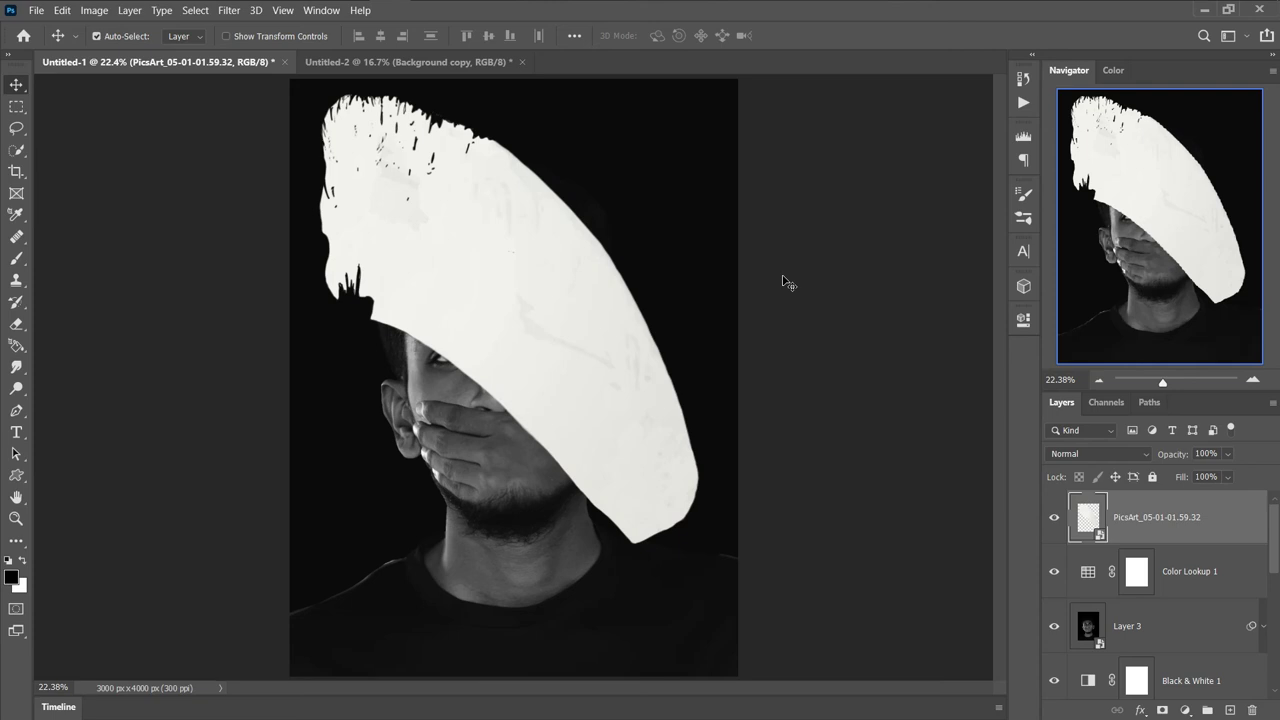
- Hide the brush-stroke layer and make a Quick Selection of the man's head and body on Layer 1 copy
scroll(1153, 525, "down", 5)
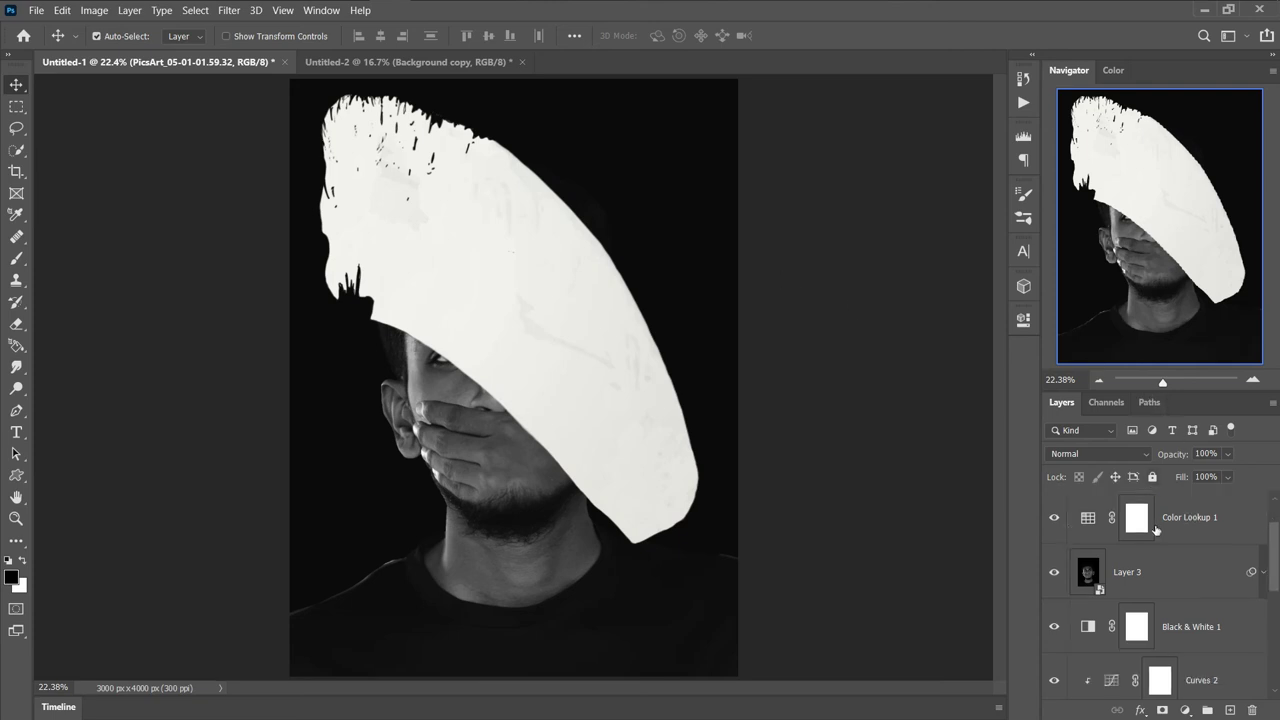
scroll(1157, 537, "down", 1)
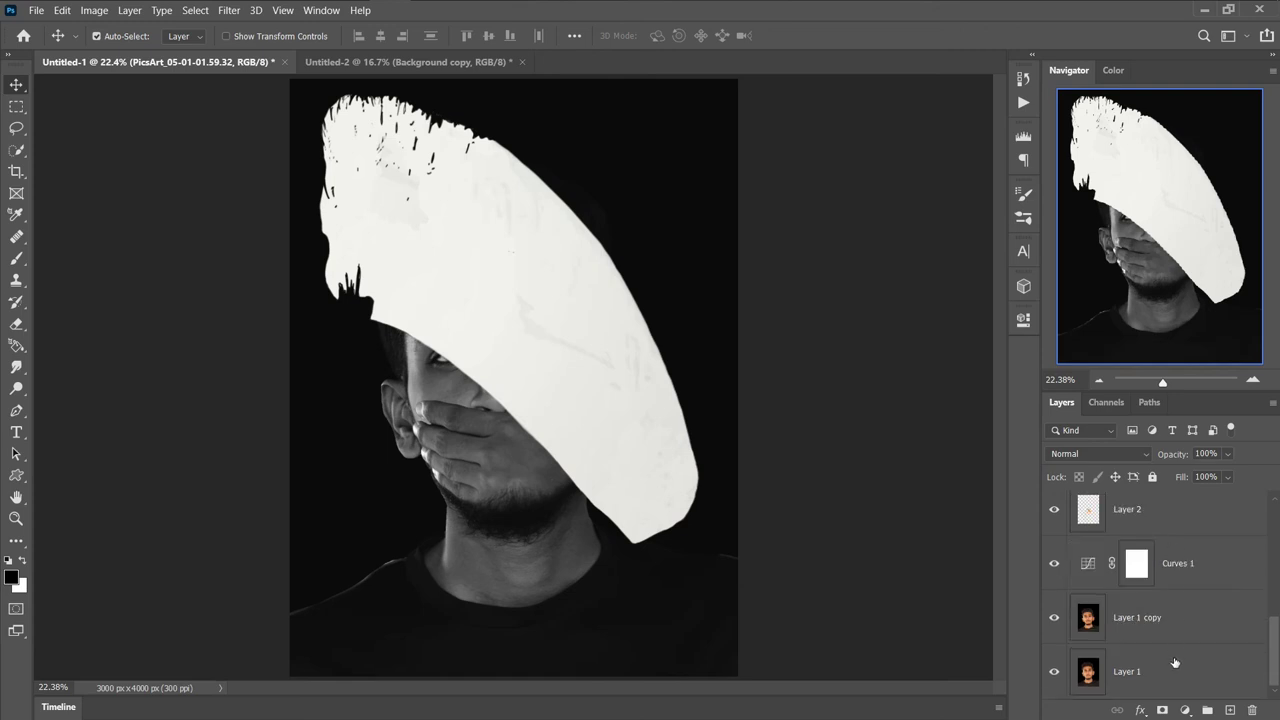
double_click(1165, 618)
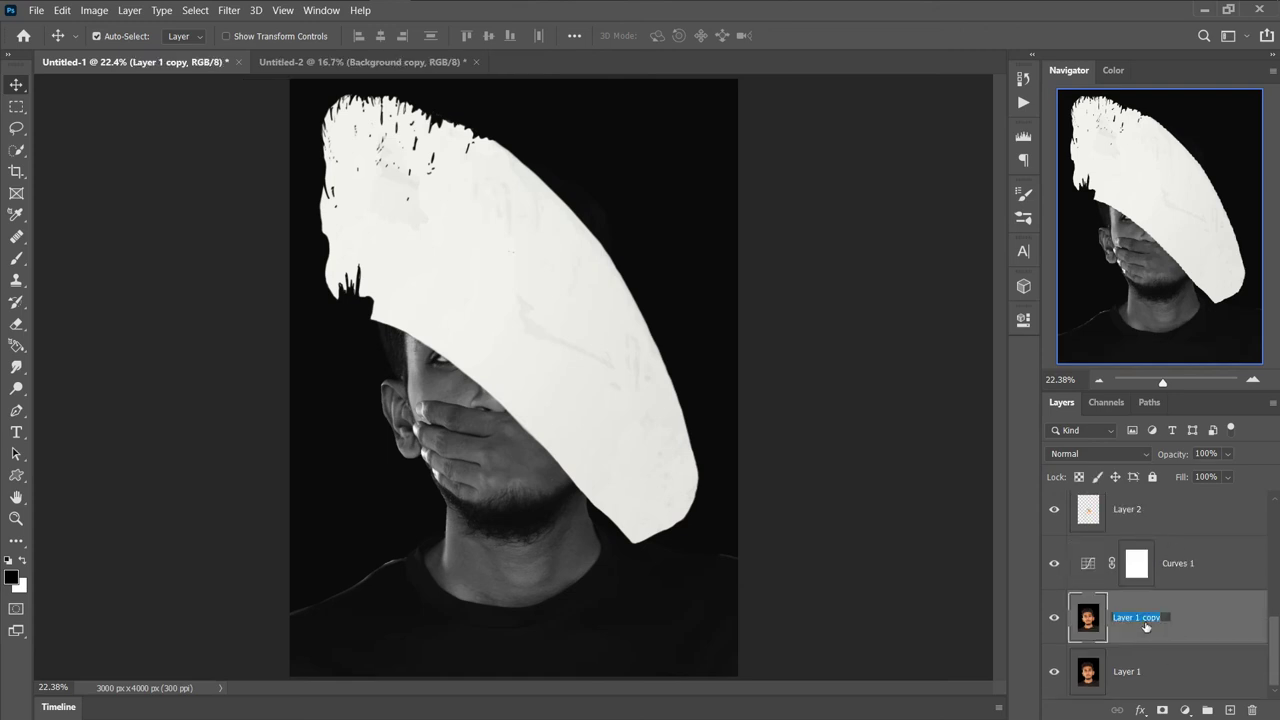
left_click(1201, 623)
left_click(16, 150)
scroll(1180, 600, "up", 5)
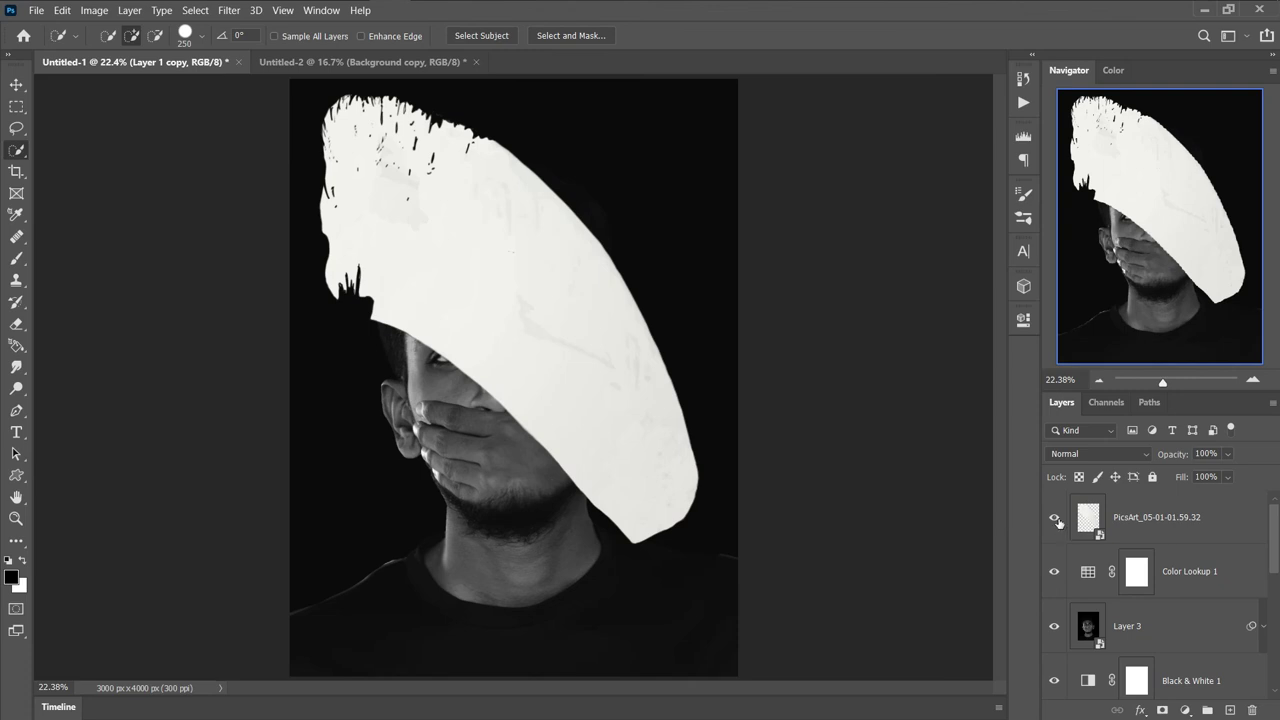
left_click(1055, 517)
scroll(1069, 536, "down", 5)
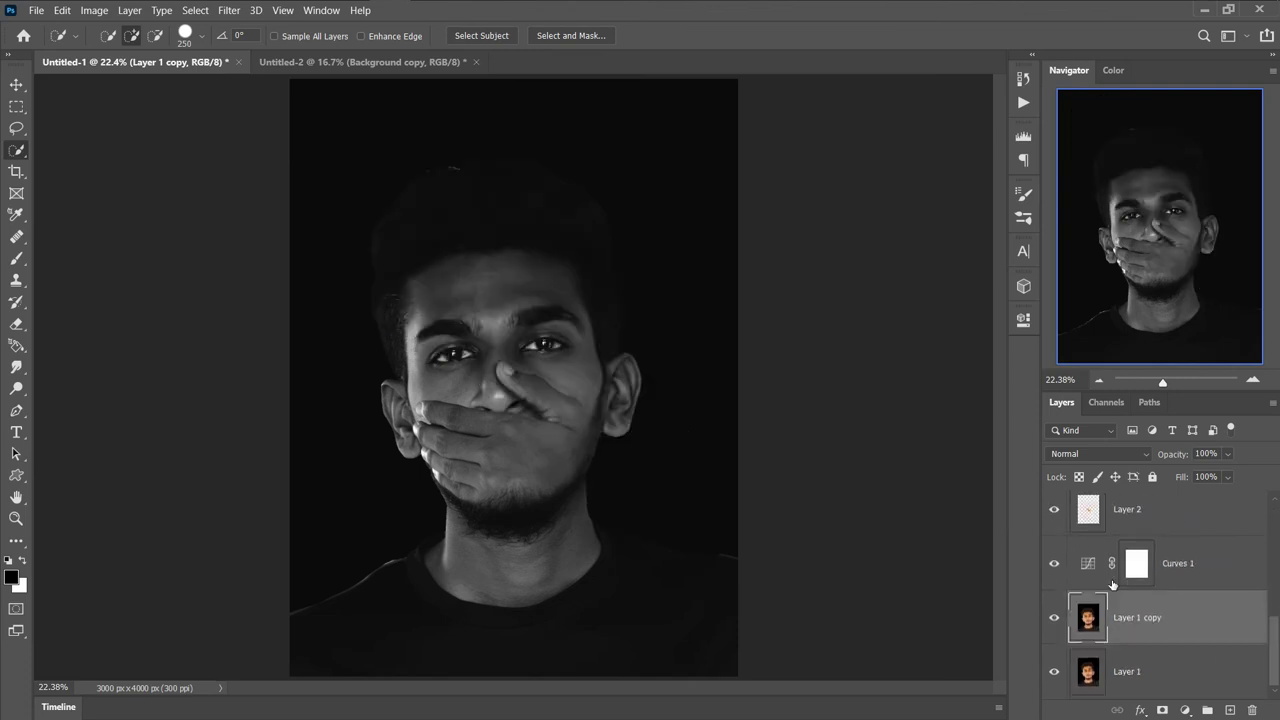
left_click(402, 227)
mouse_move(440, 200)
left_mouse_down()
mouse_move(482, 193)
mouse_move(580, 226)
mouse_move(599, 346)
mouse_move(623, 374)
mouse_move(528, 409)
mouse_move(501, 444)
mouse_move(500, 478)
mouse_move(559, 499)
mouse_move(605, 553)
mouse_move(728, 636)
left_mouse_up()
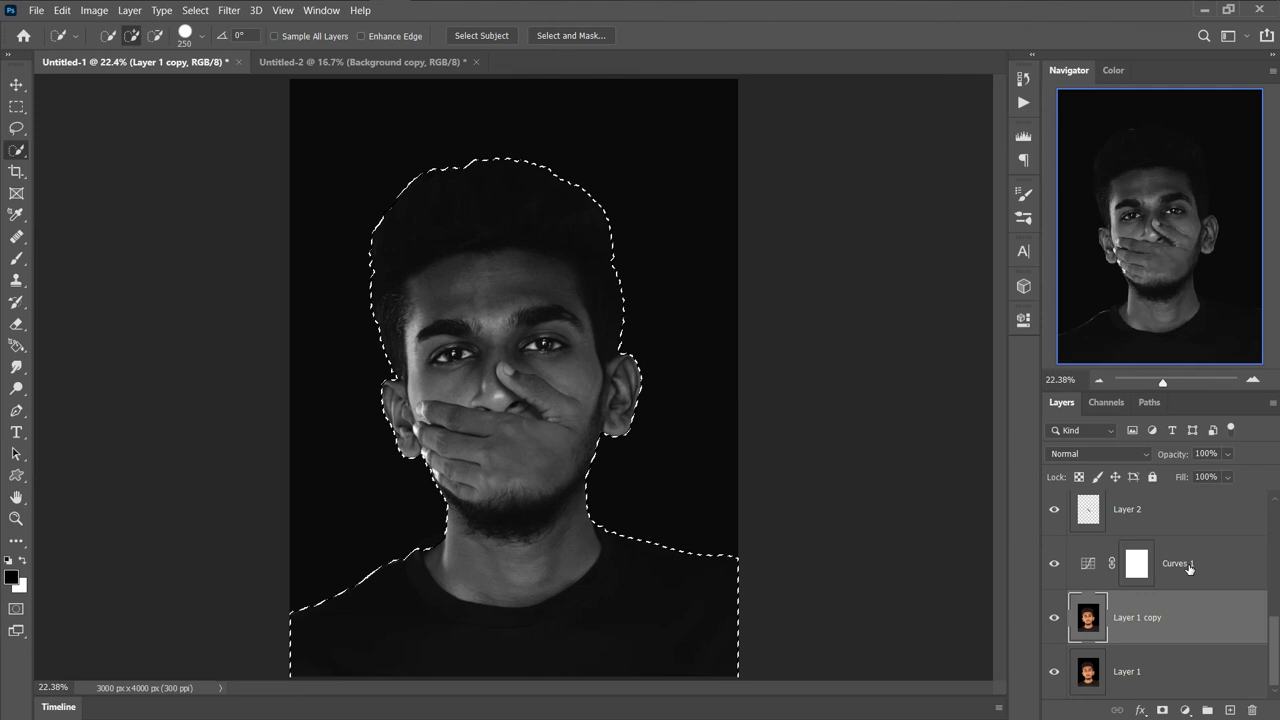
- Show and rasterize the brush-stroke layer, erase the stroke inside the selection so it sits behind the man, and deselect
scroll(1189, 567, "up", 5)
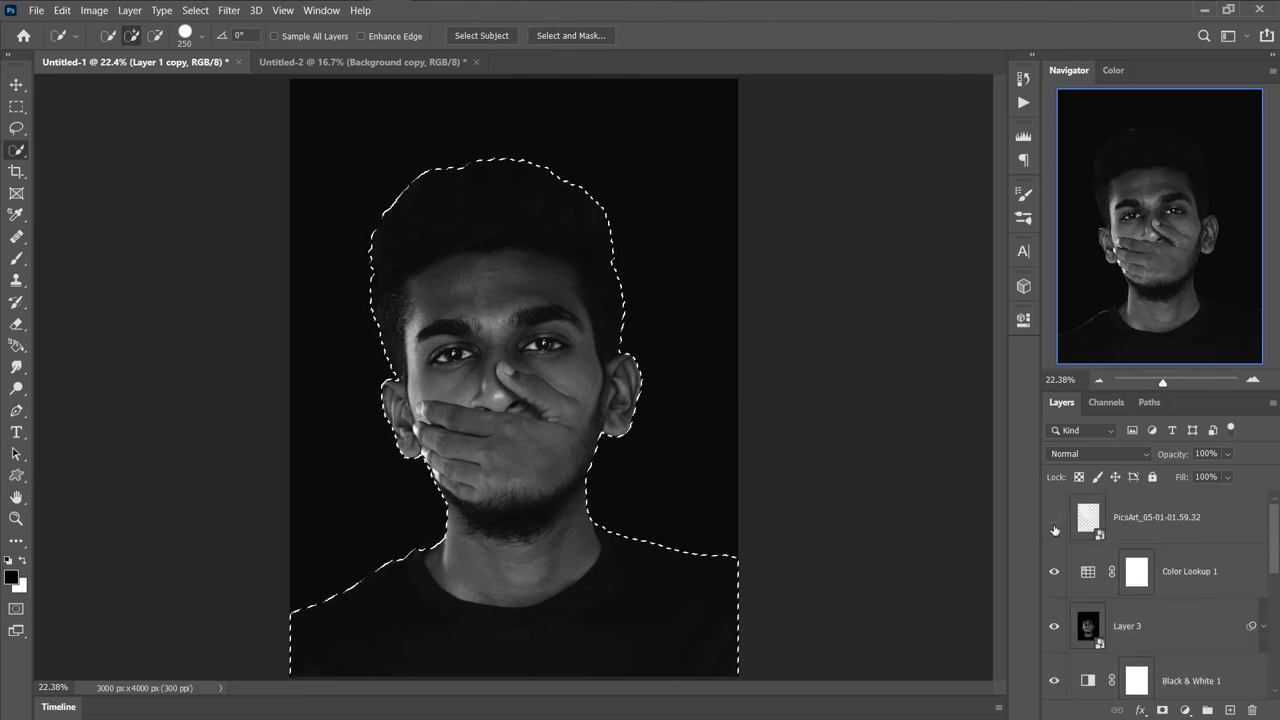
left_click(1055, 520)
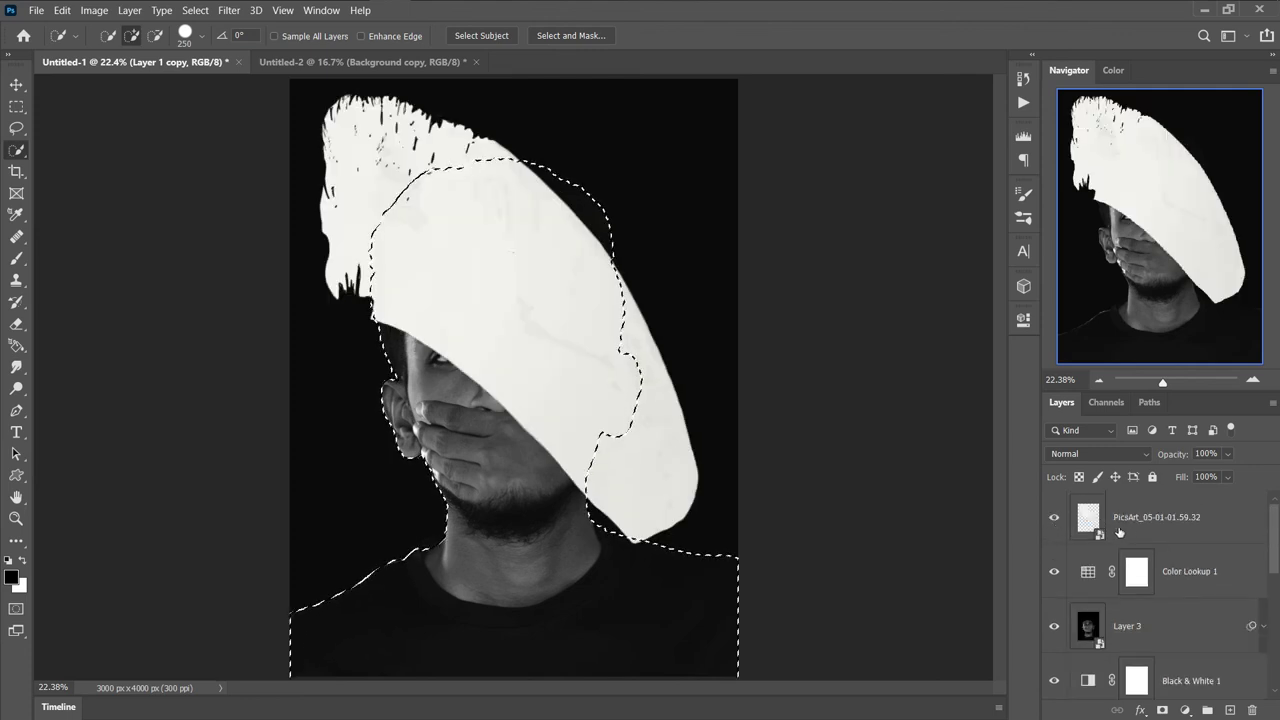
left_click(1158, 530)
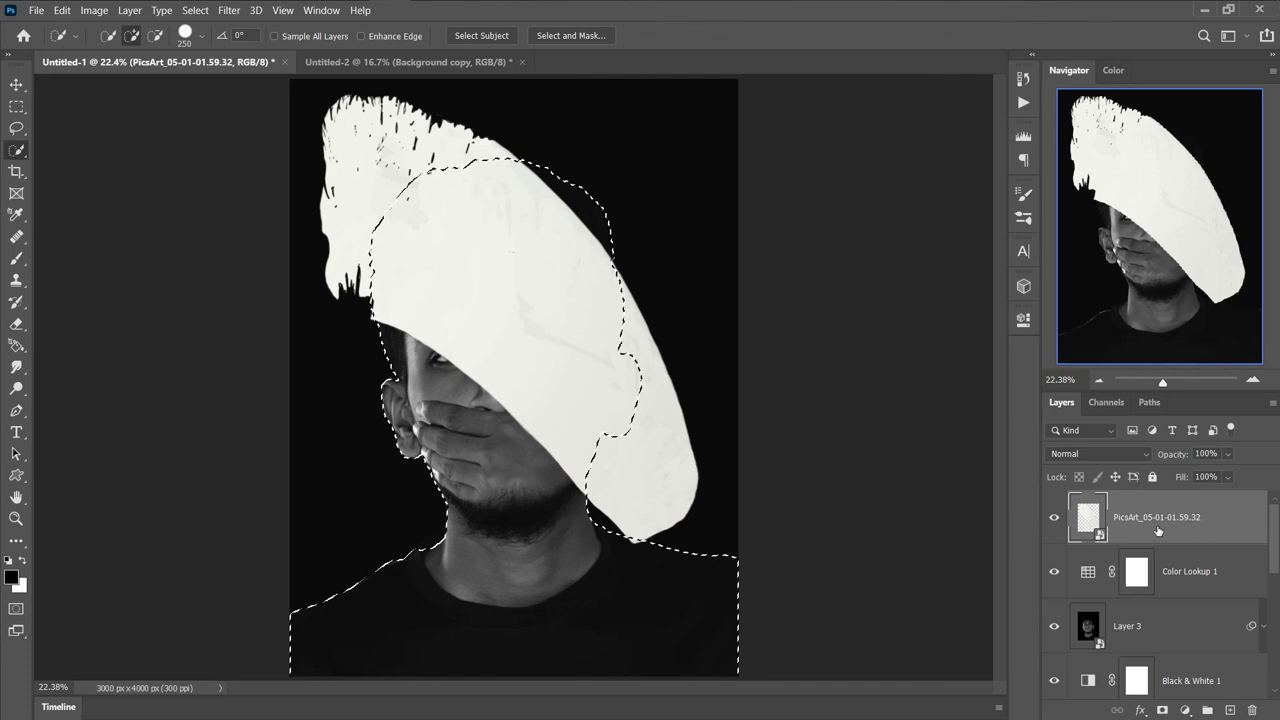
left_click(16, 323)
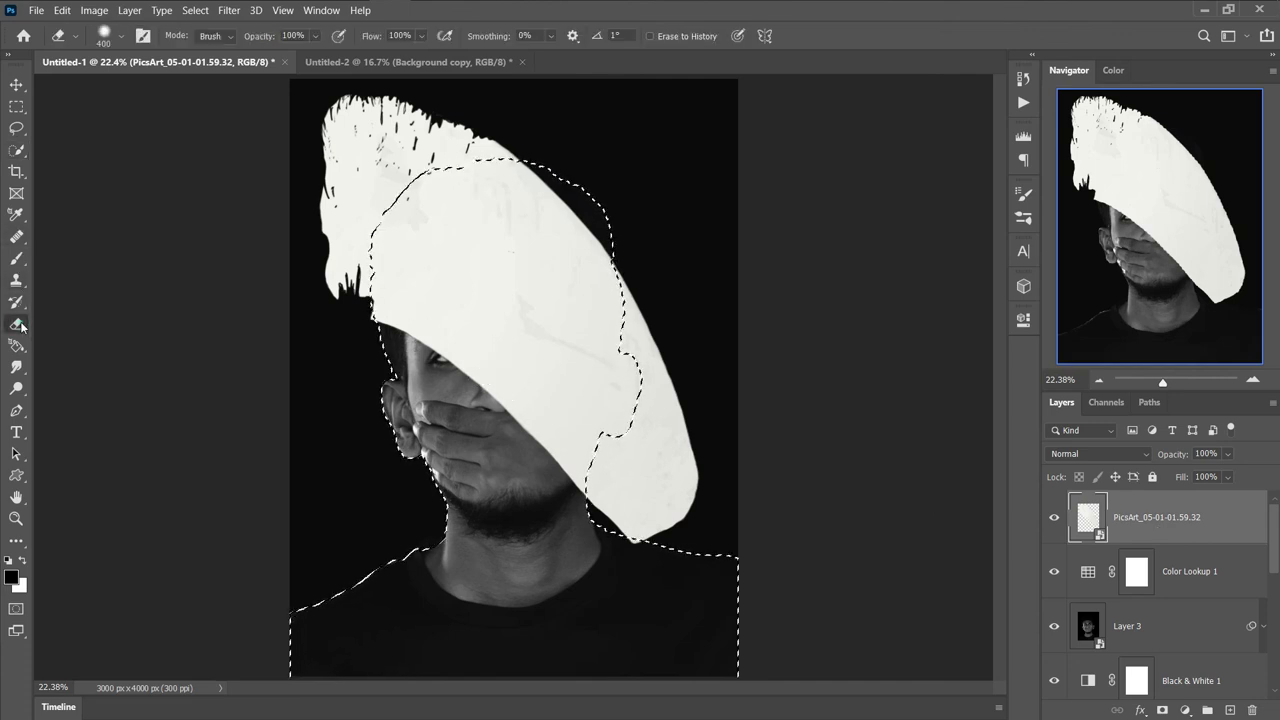
left_click(498, 357)
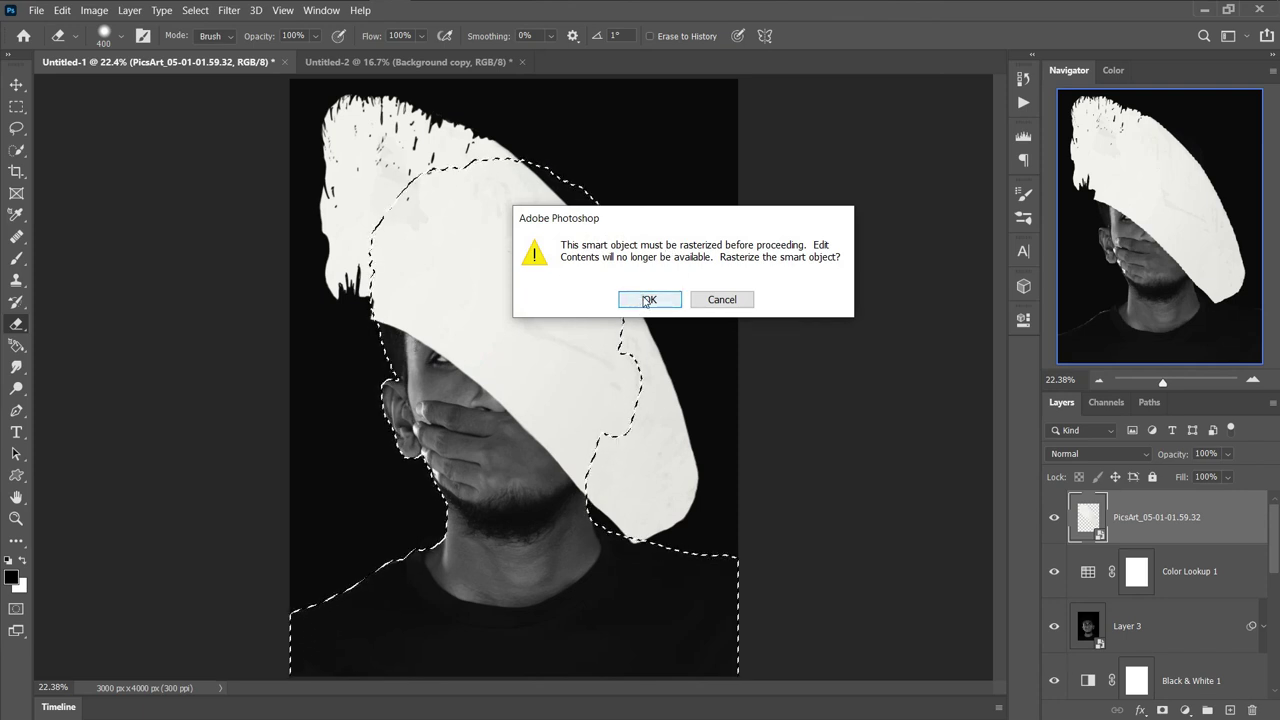
left_click(648, 300)
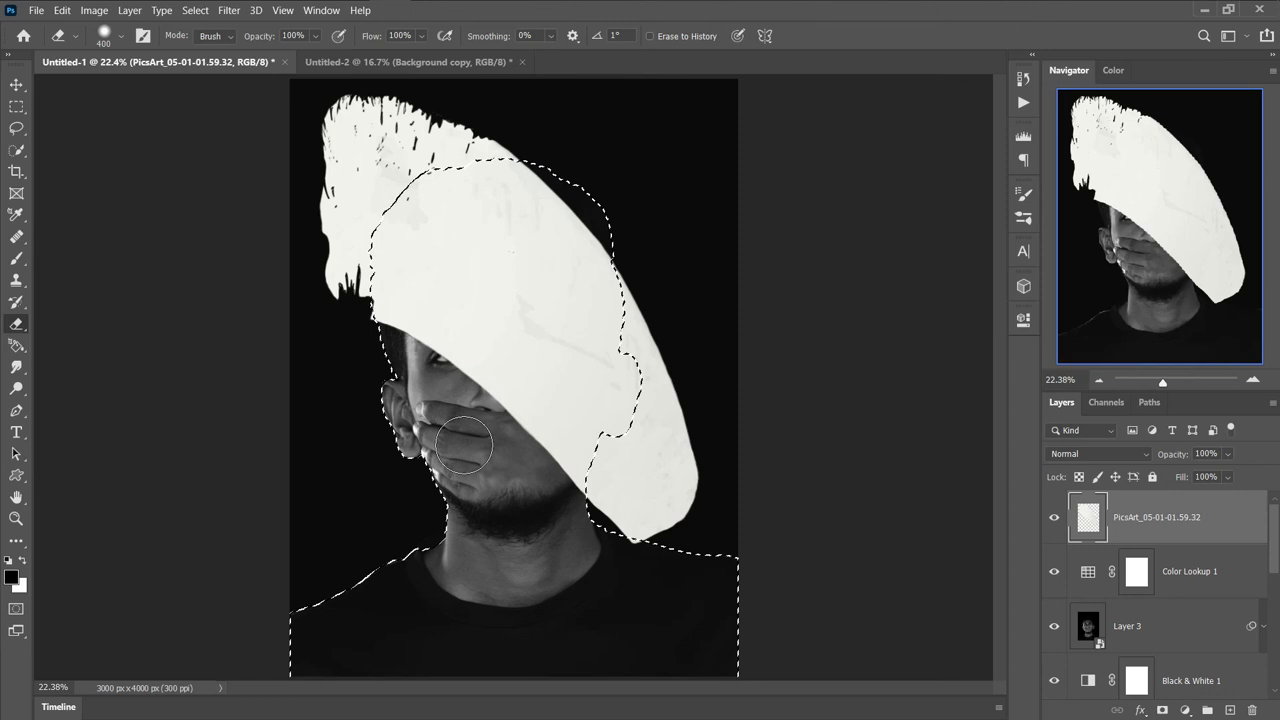
mouse_move(369, 153)
left_mouse_down()
mouse_move(462, 335)
mouse_move(485, 518)
mouse_move(449, 588)
mouse_move(460, 290)
mouse_move(402, 217)
mouse_move(428, 140)
mouse_move(363, 163)
left_mouse_up()
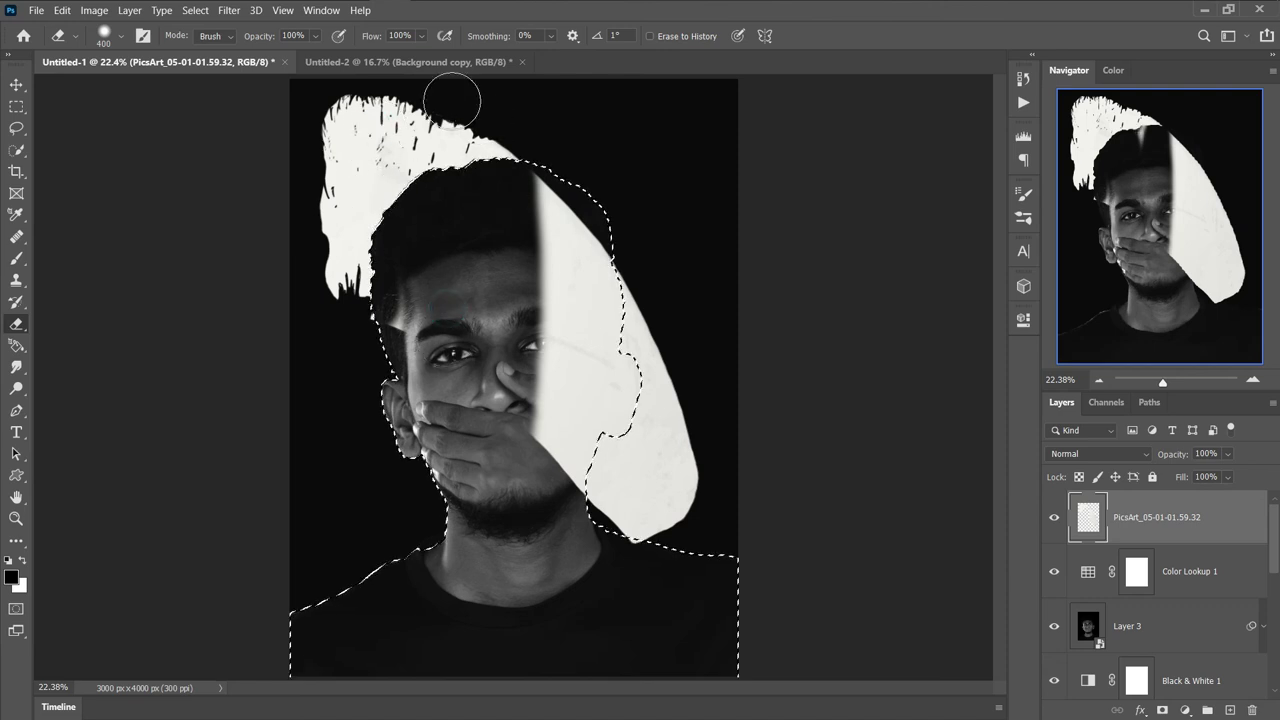
mouse_move(506, 206)
left_mouse_down()
mouse_move(560, 154)
mouse_move(612, 442)
left_mouse_up()
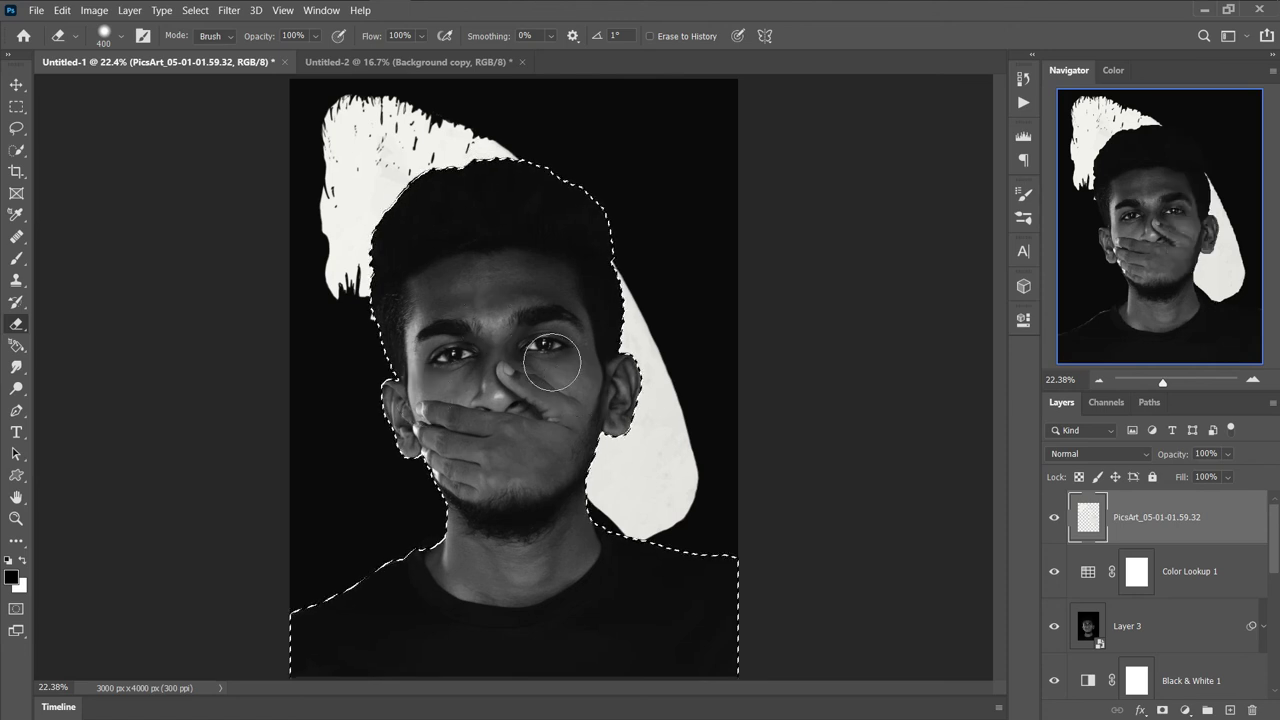
key("ctrl+d")
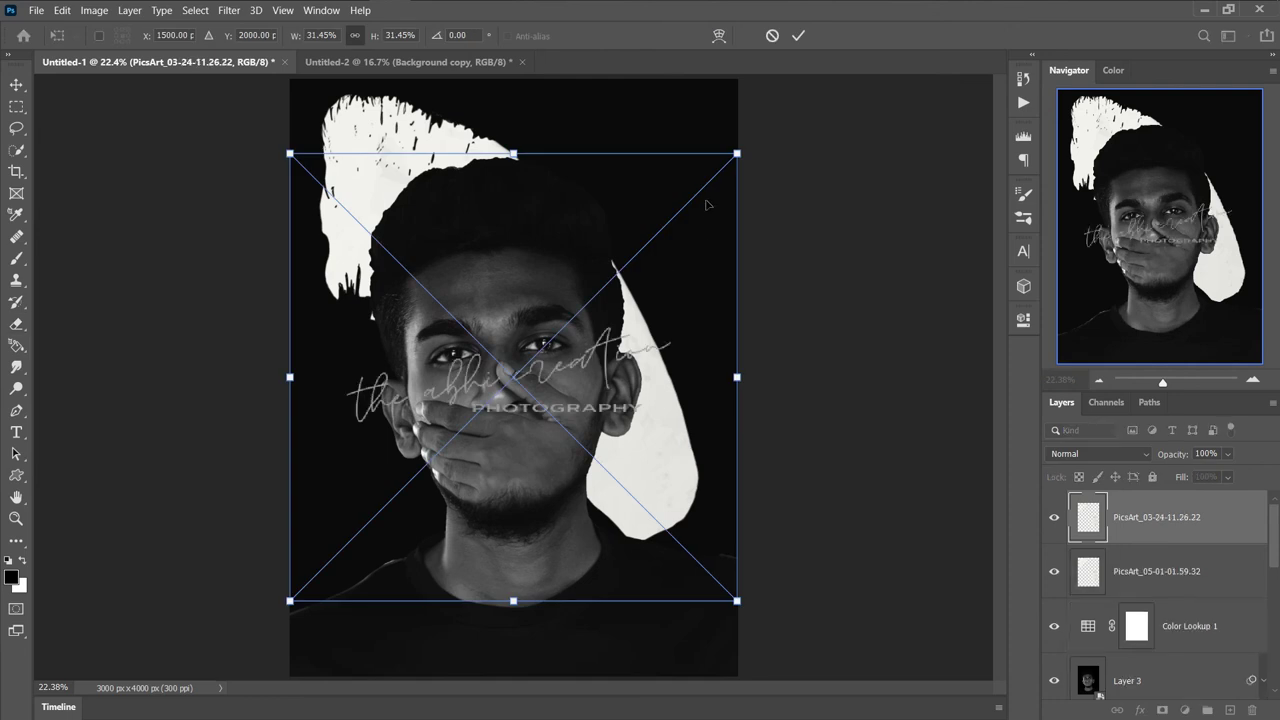
- Scale the placed PicsArt_03-24-11.26.22 signature logo down and place it in the lower-right corner of the portrait
left_click_drag(740, 156, 592, 299)
left_click_drag(569, 353, 492, 508)
left_click_drag(371, 530, 677, 657)
left_click(799, 37)
key("e")
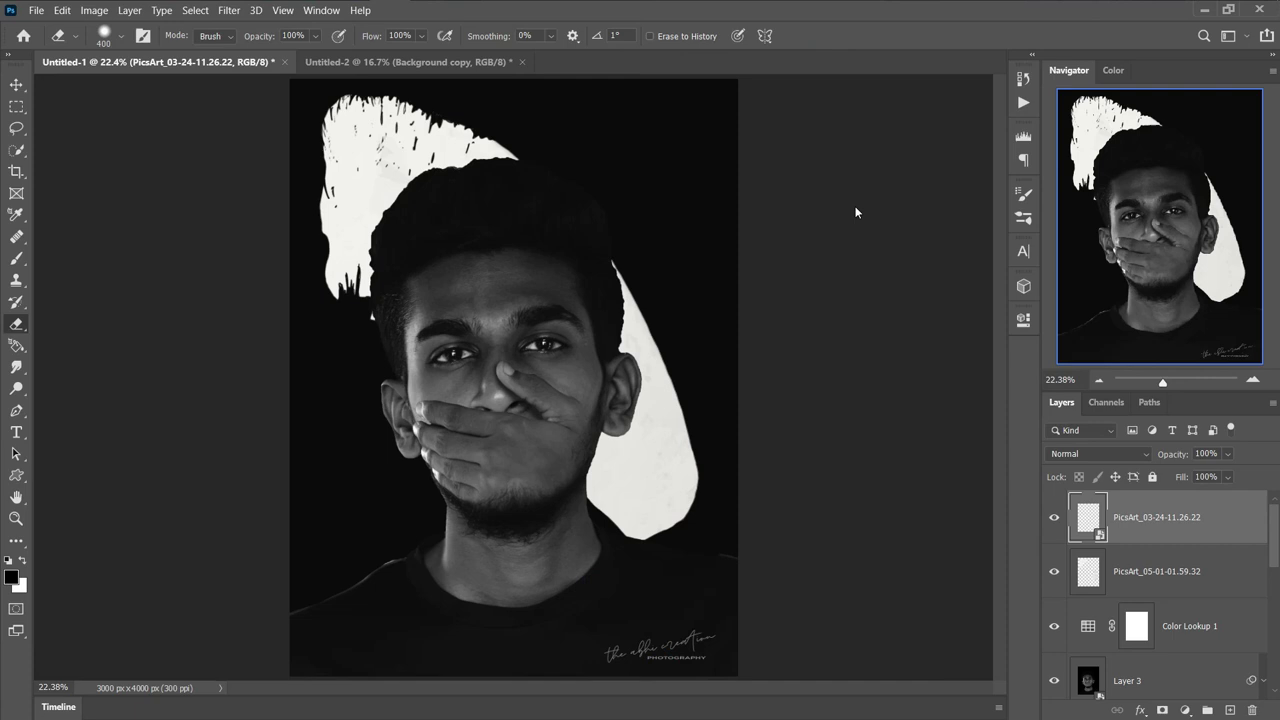